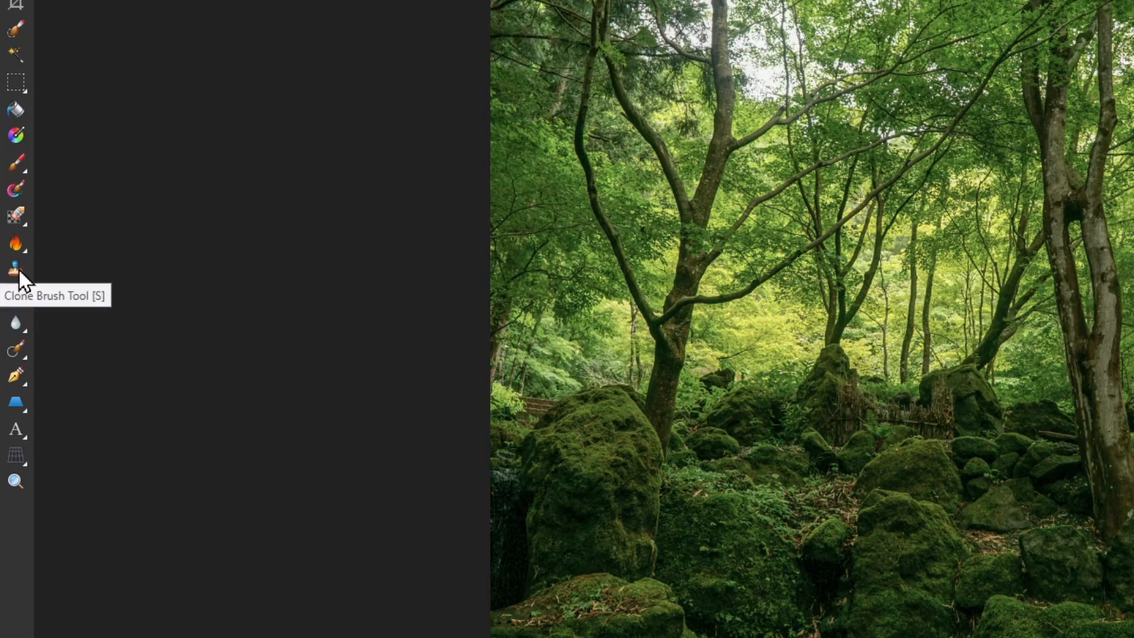
Step: Add an empty pixel layer and set the Clone Brush source to Current Layer & Below
left_click(19, 269)
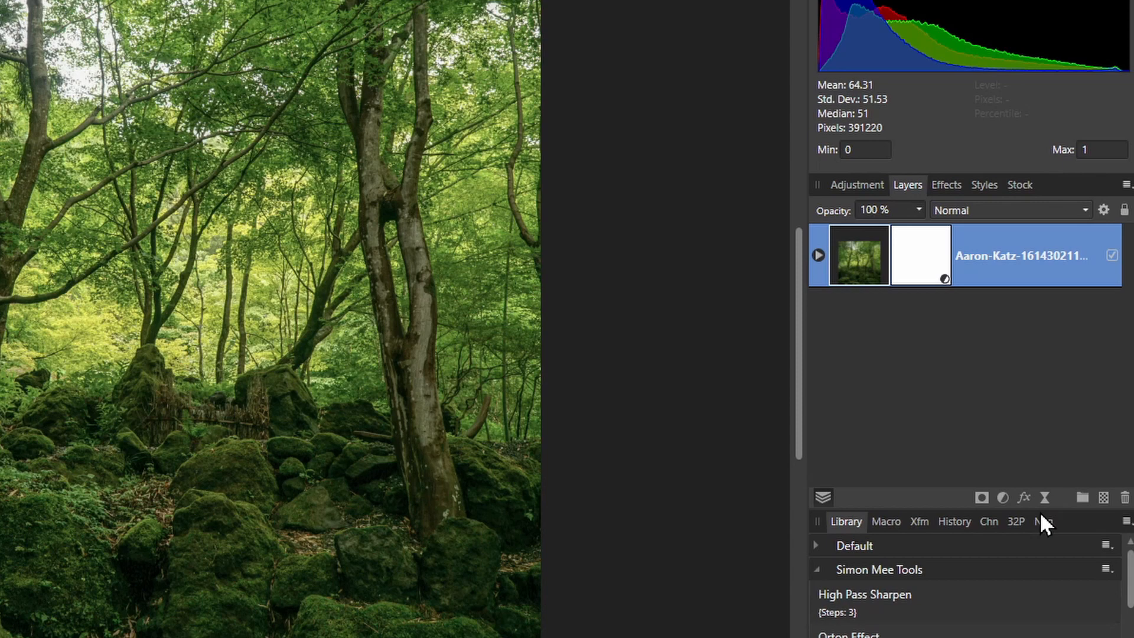
left_click(1104, 498)
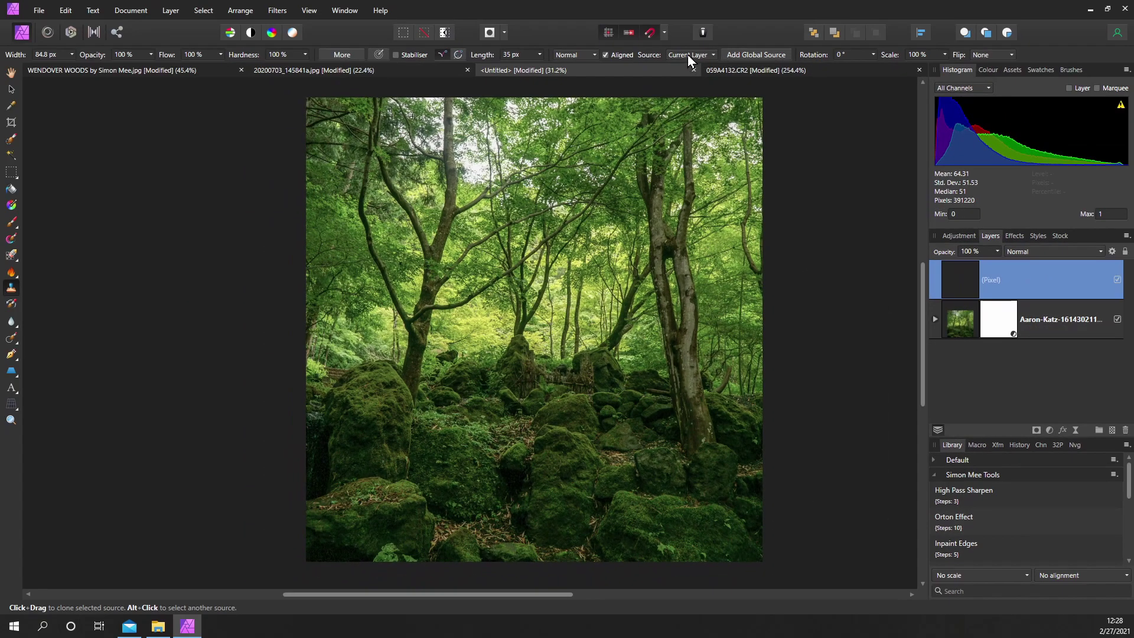
left_click(687, 55)
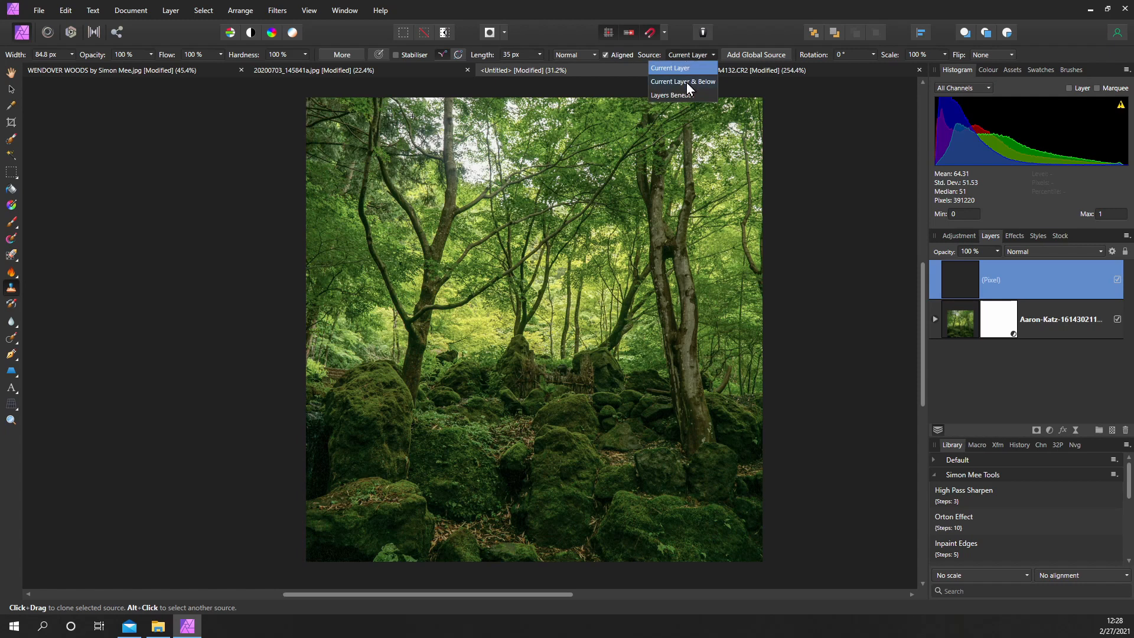
left_click(683, 82)
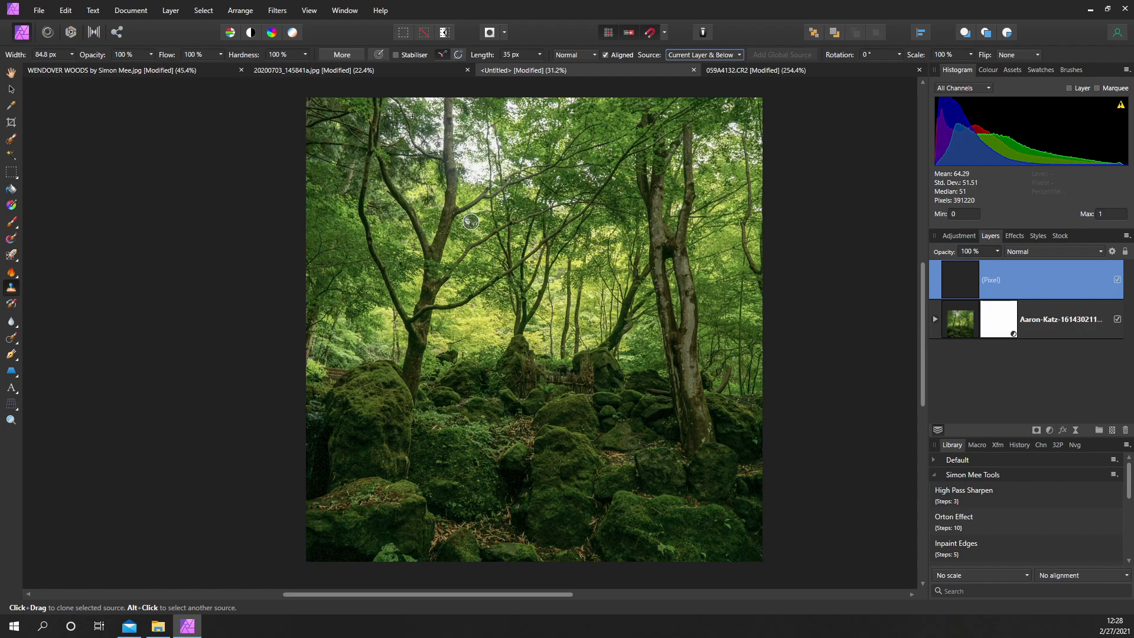
left_click(512, 206, "alt")
scroll(472, 162, "up", 5)
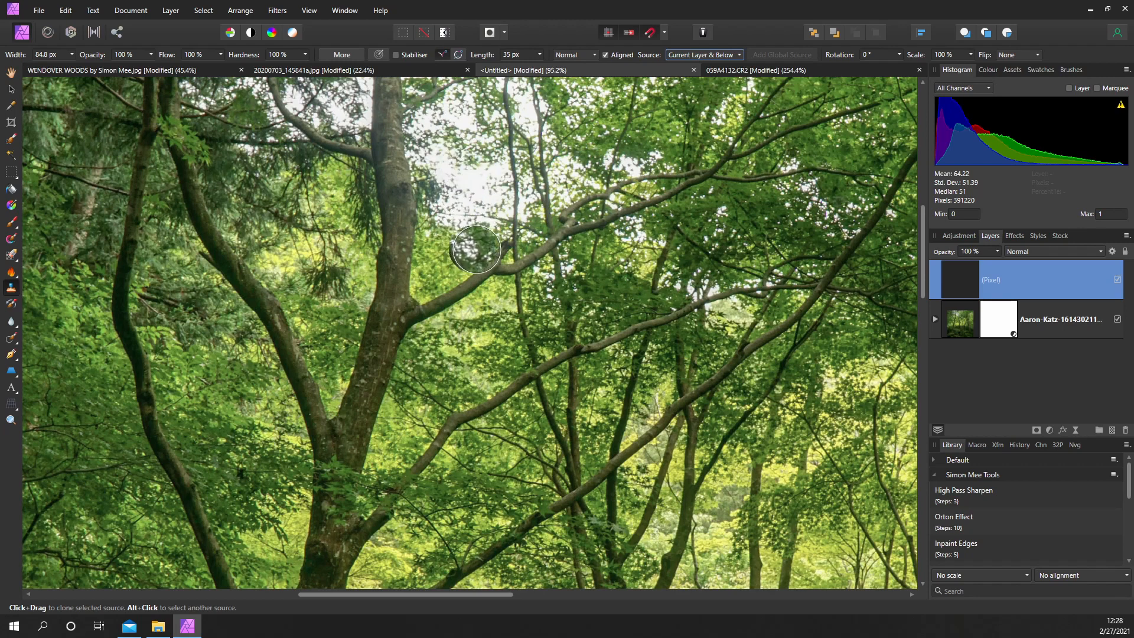
Step: Sample leafy foliage and test clone strokes over the sky gap, undoing the first
left_click(445, 256, "alt")
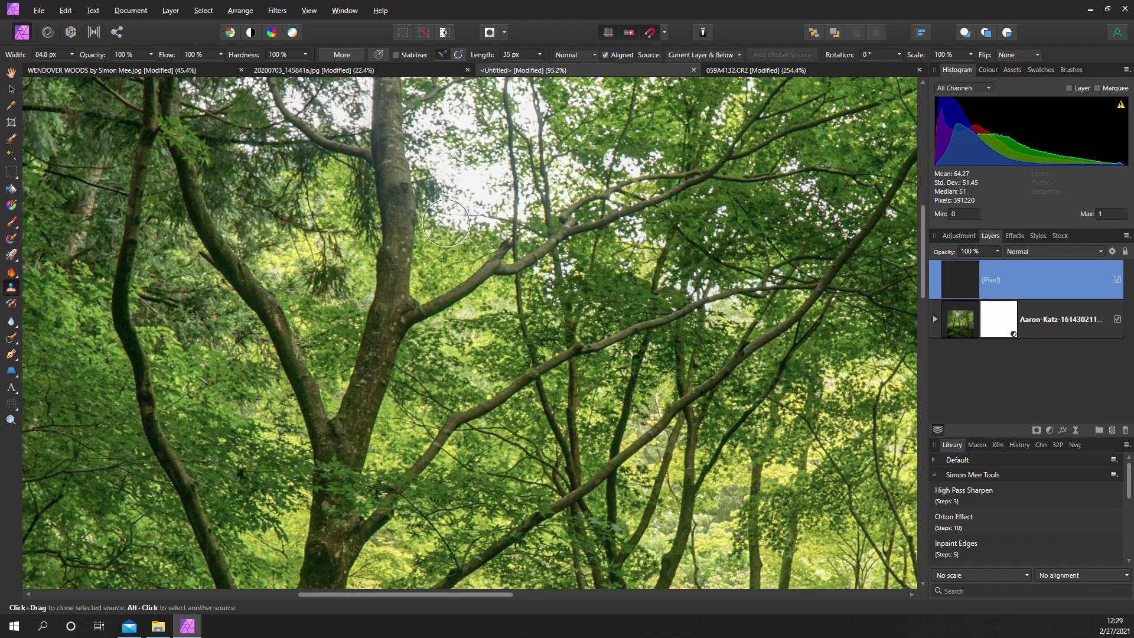
left_click_drag(446, 222, 469, 213)
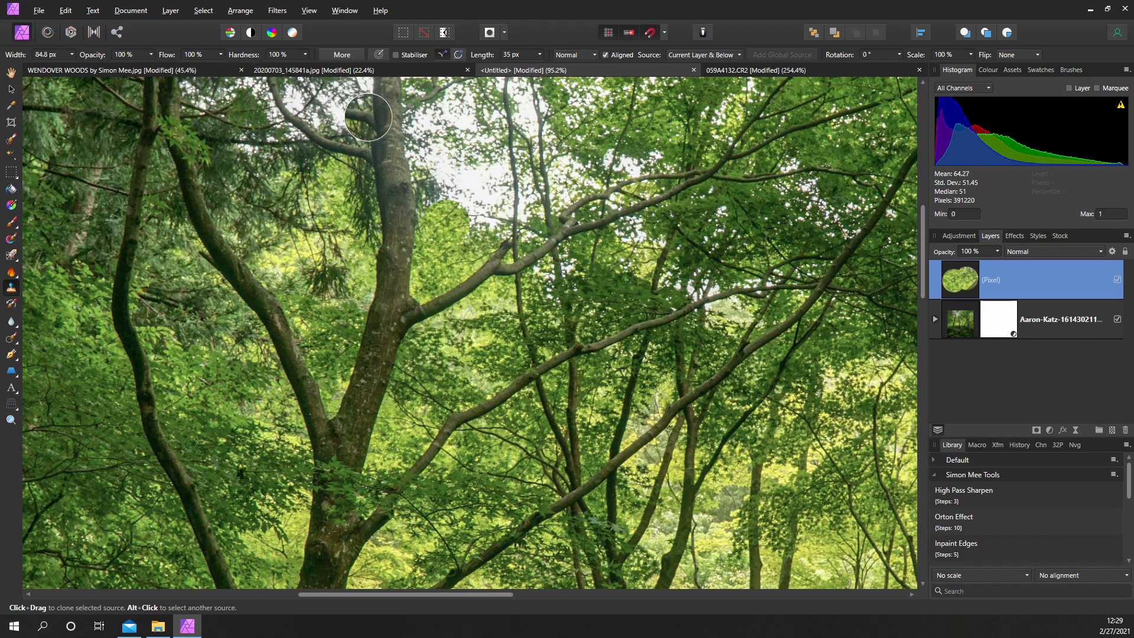
key("ctrl+z")
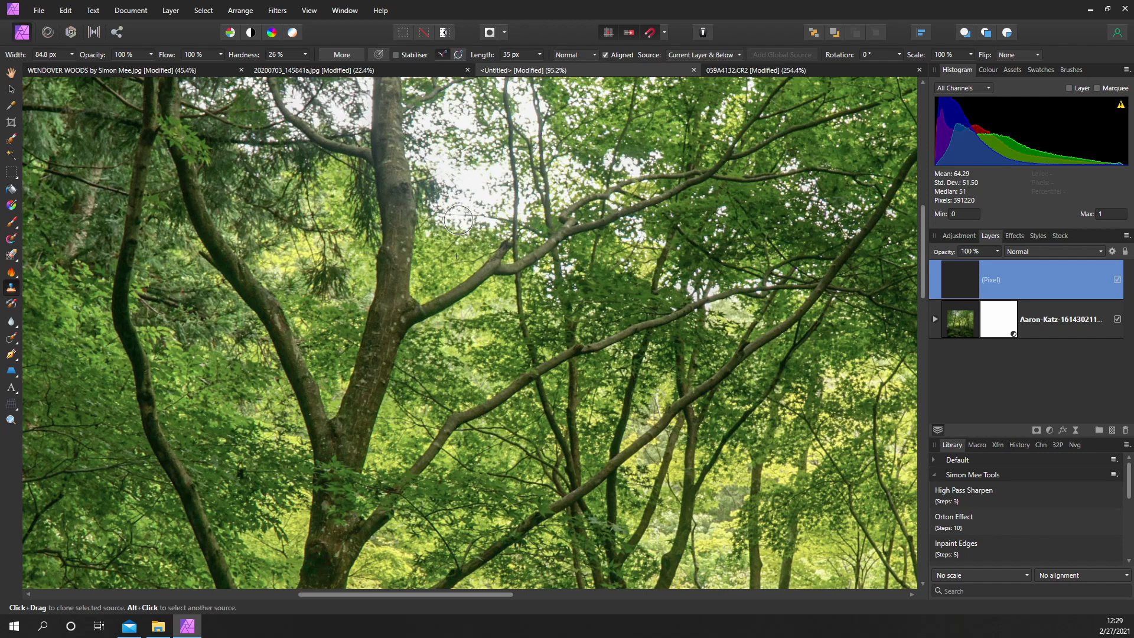
left_click_drag(458, 225, 439, 228)
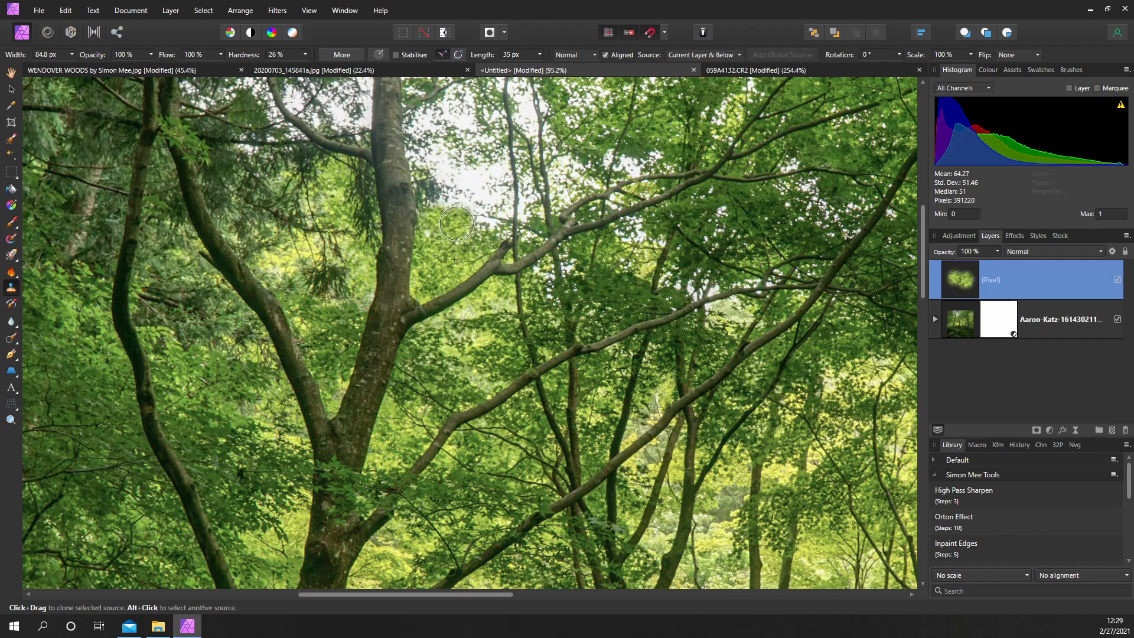
Step: With a larger brush, cover the bright sky patch and branch area with cloned leaves
key("bracketright")
key("bracketright")
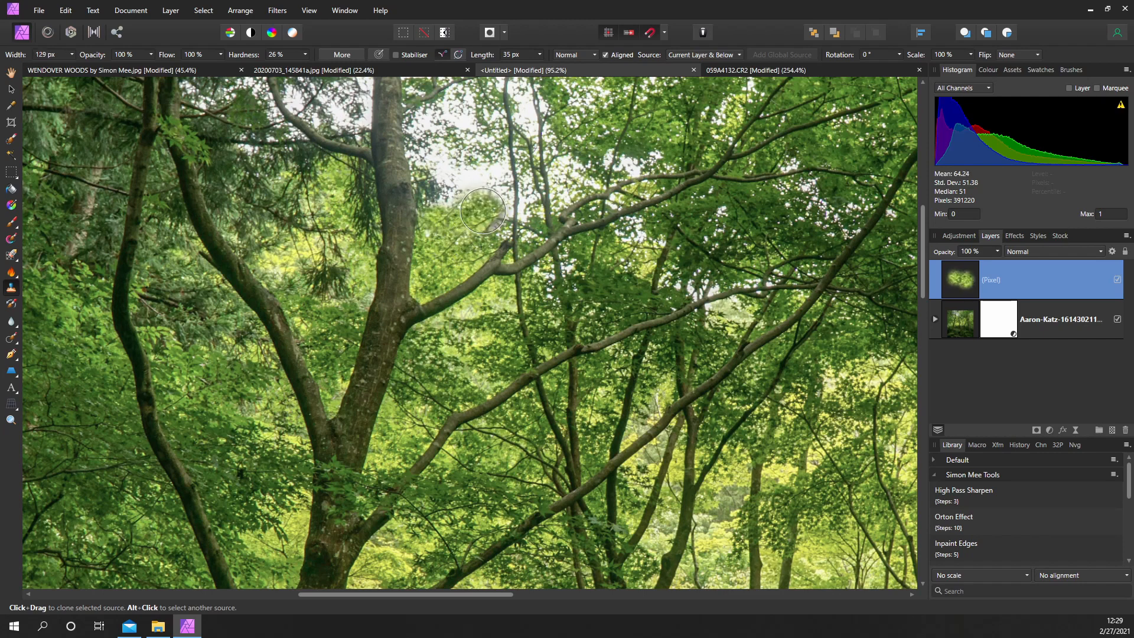
mouse_move(483, 208)
left_mouse_down()
mouse_move(454, 182)
mouse_move(460, 190)
left_mouse_up()
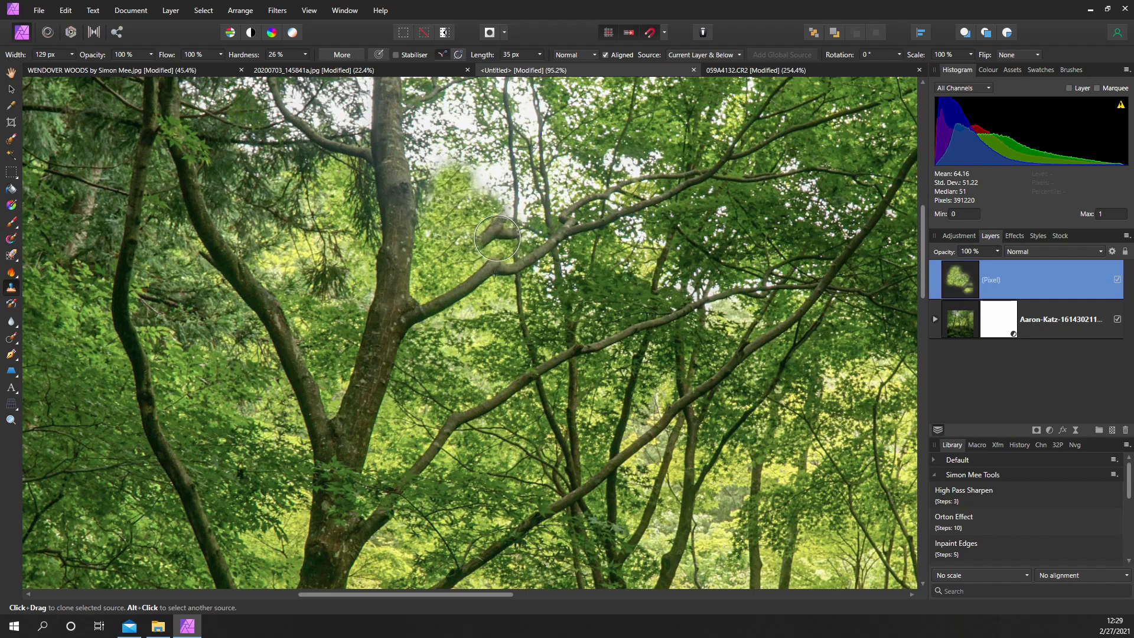
mouse_move(497, 237)
left_mouse_down()
mouse_move(451, 237)
mouse_move(449, 218)
mouse_move(490, 213)
mouse_move(506, 188)
mouse_move(494, 211)
left_mouse_up()
scroll(494, 211, "down", 3)
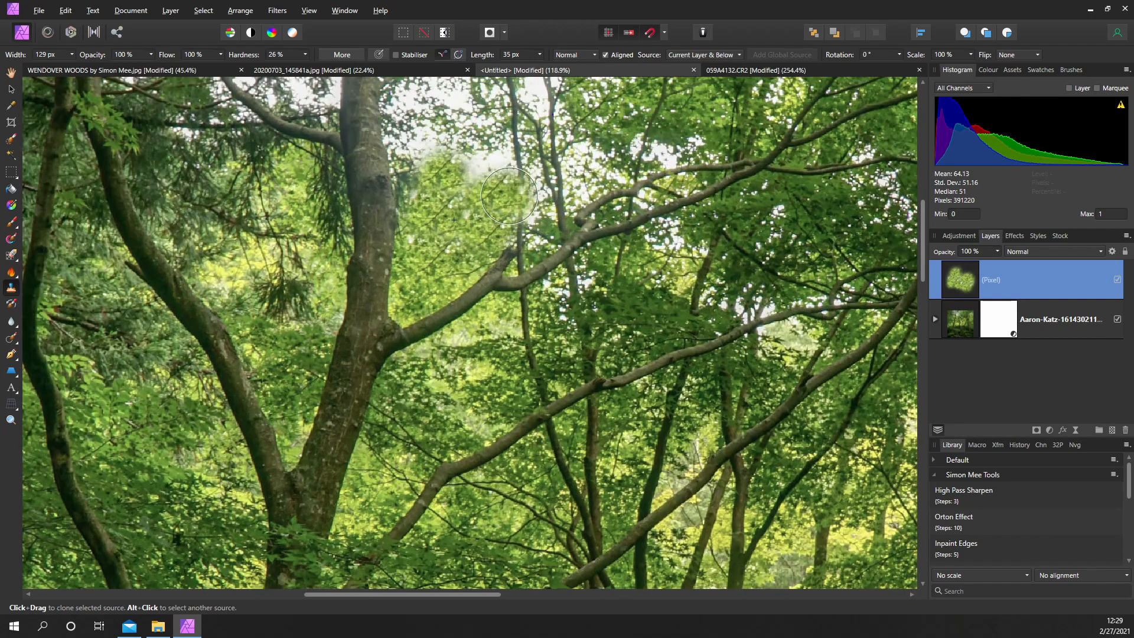
scroll(510, 178, "up", 3)
mouse_move(515, 182)
left_mouse_down()
mouse_move(503, 204)
mouse_move(651, 217)
left_mouse_up()
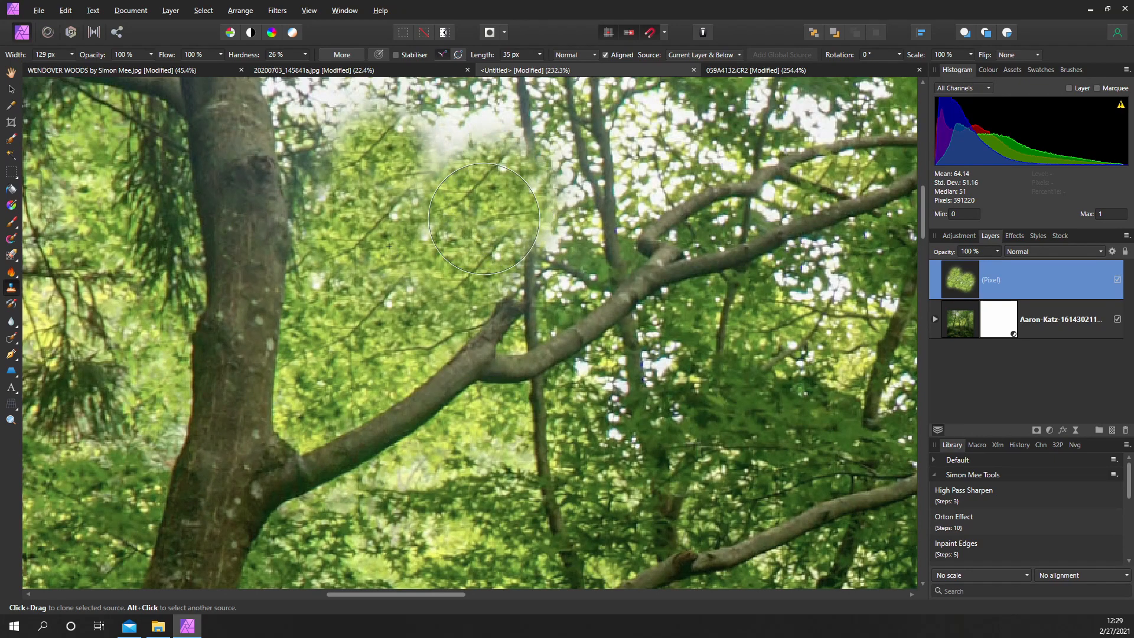
Step: Set the pixel layer's blend mode to Darken and fill the remaining grey patch with foliage
left_click(1023, 253)
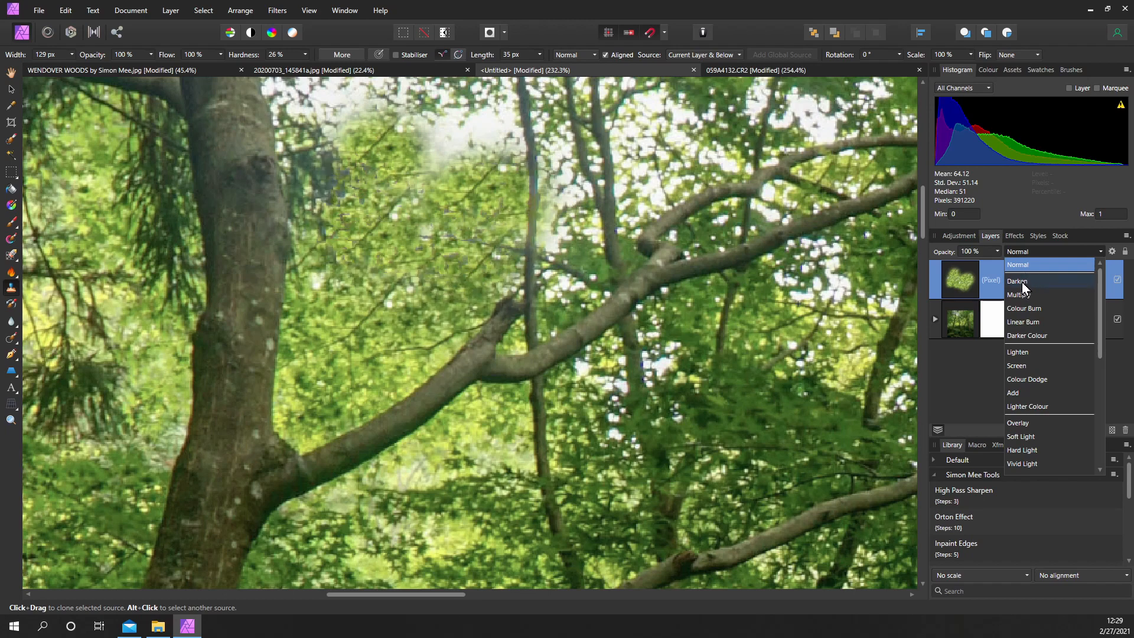
left_click(1023, 284)
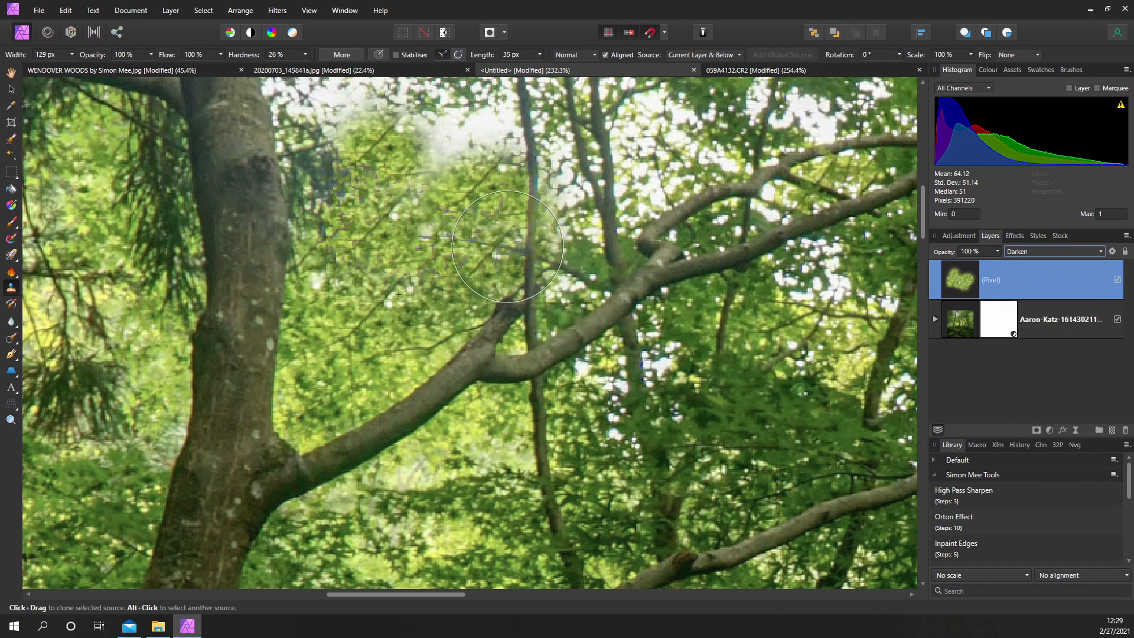
scroll(465, 231, "up", 2)
left_click_drag(465, 229, 437, 264)
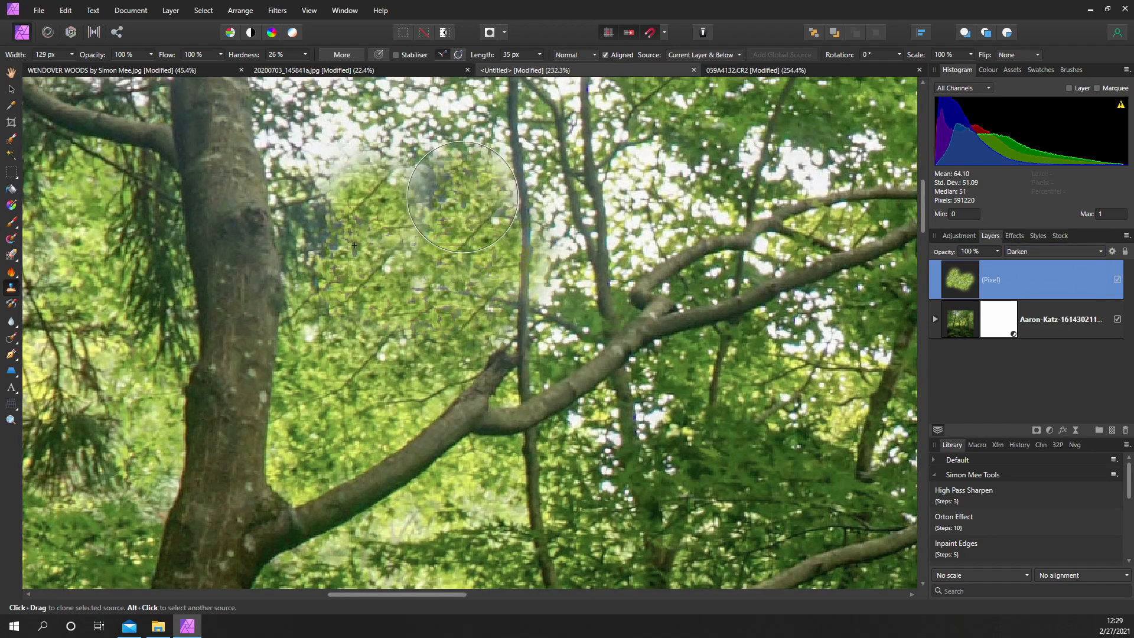
mouse_move(416, 199)
left_mouse_down()
mouse_move(457, 155)
mouse_move(478, 177)
mouse_move(363, 173)
mouse_move(341, 153)
left_mouse_up()
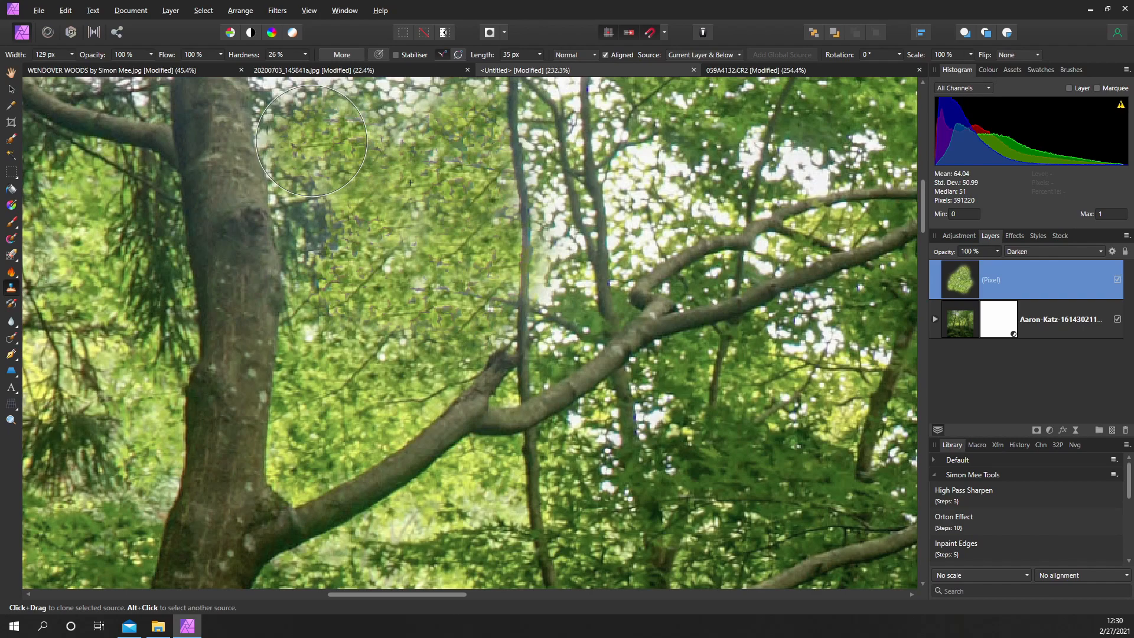
scroll(382, 301, "down", 3)
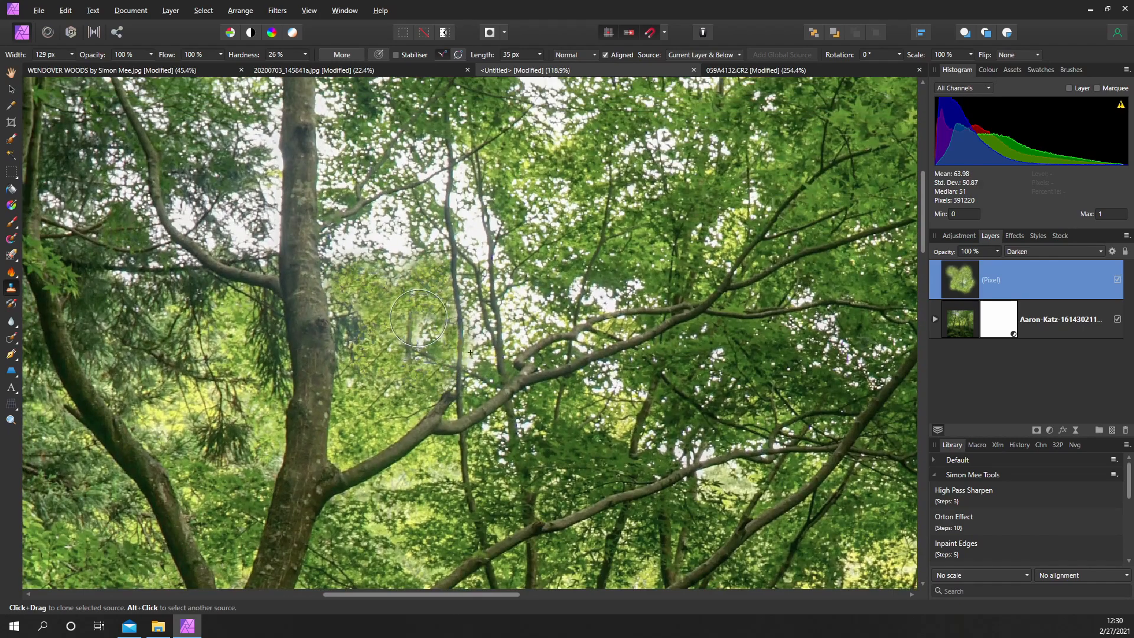
scroll(425, 333, "up", 3)
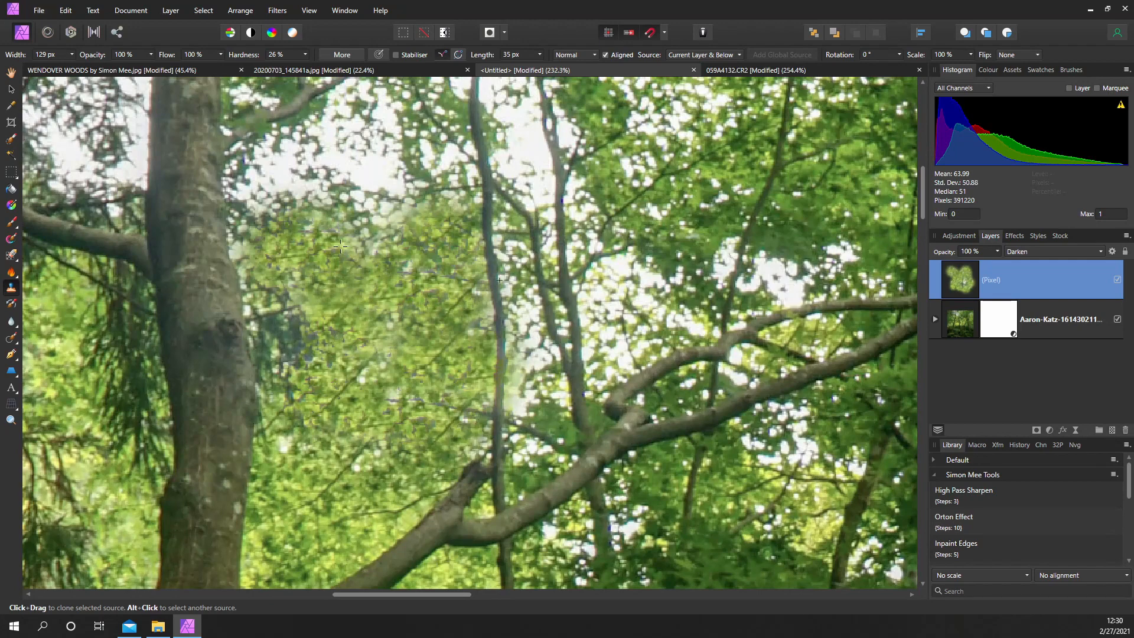
Step: Clone leaves over the pale sky left of centre and extend them upward
mouse_move(337, 237)
left_mouse_down()
mouse_move(270, 181)
mouse_move(386, 208)
mouse_move(386, 289)
mouse_move(382, 124)
left_mouse_up()
scroll(390, 292, "up", 3)
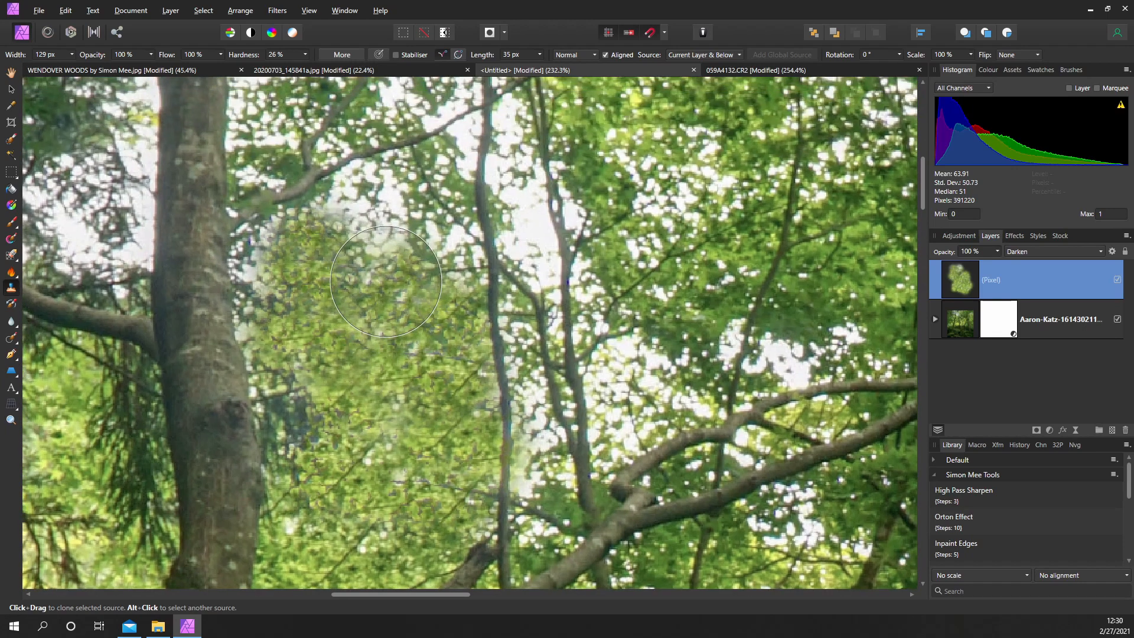
mouse_move(394, 284)
left_mouse_down()
mouse_move(381, 217)
mouse_move(421, 244)
left_mouse_up()
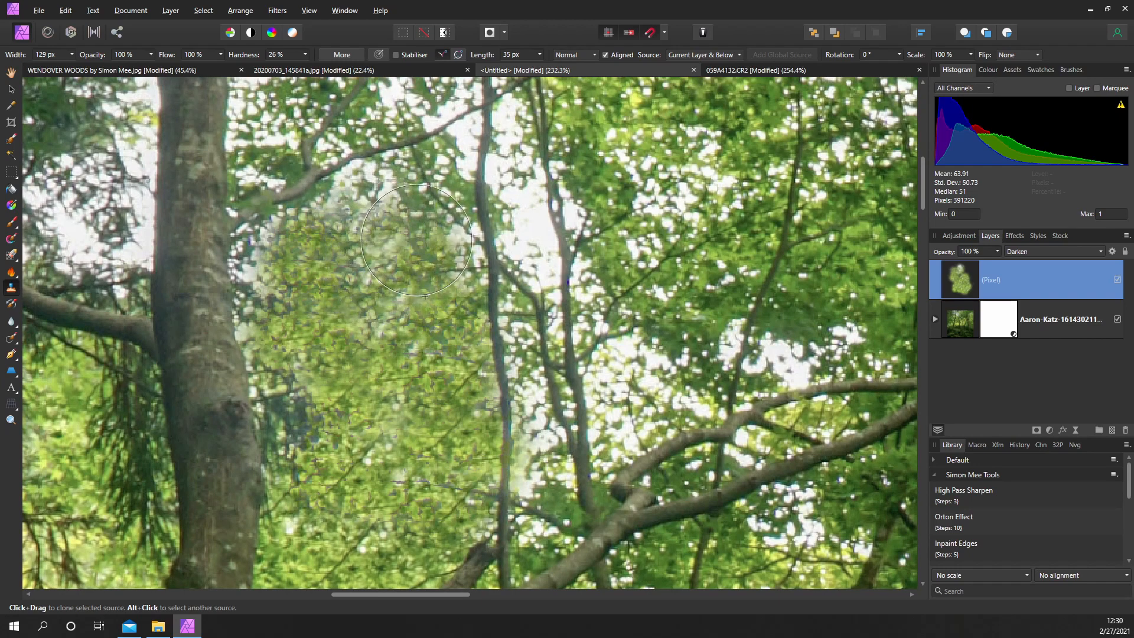
mouse_move(416, 239)
left_mouse_down()
mouse_move(443, 152)
mouse_move(448, 162)
mouse_move(463, 144)
left_mouse_up()
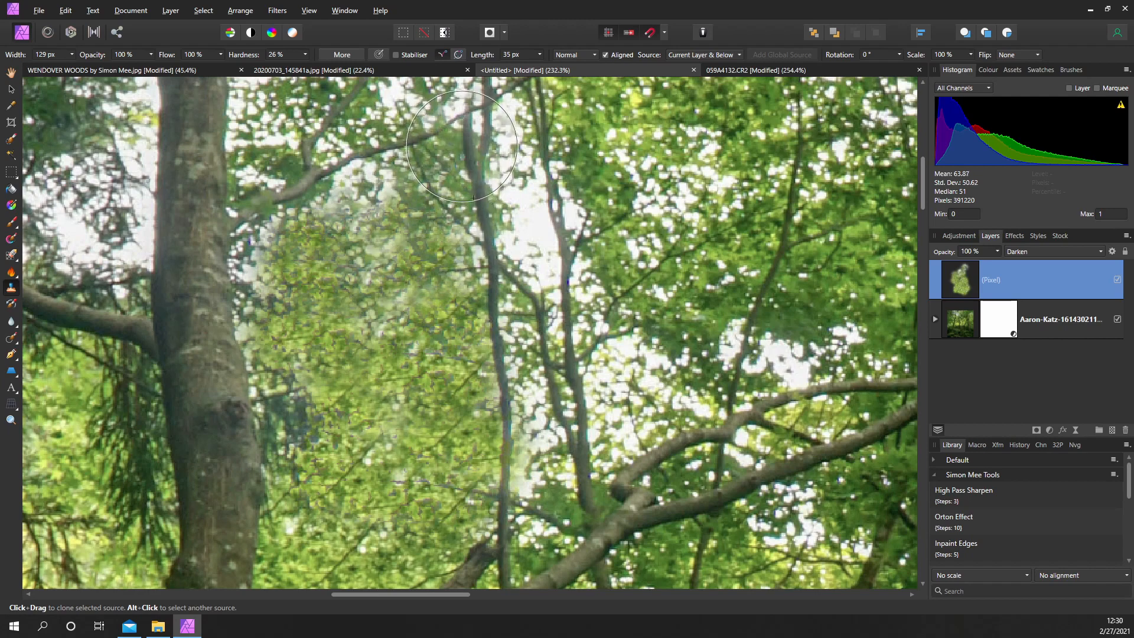
scroll(444, 293, "down", 4)
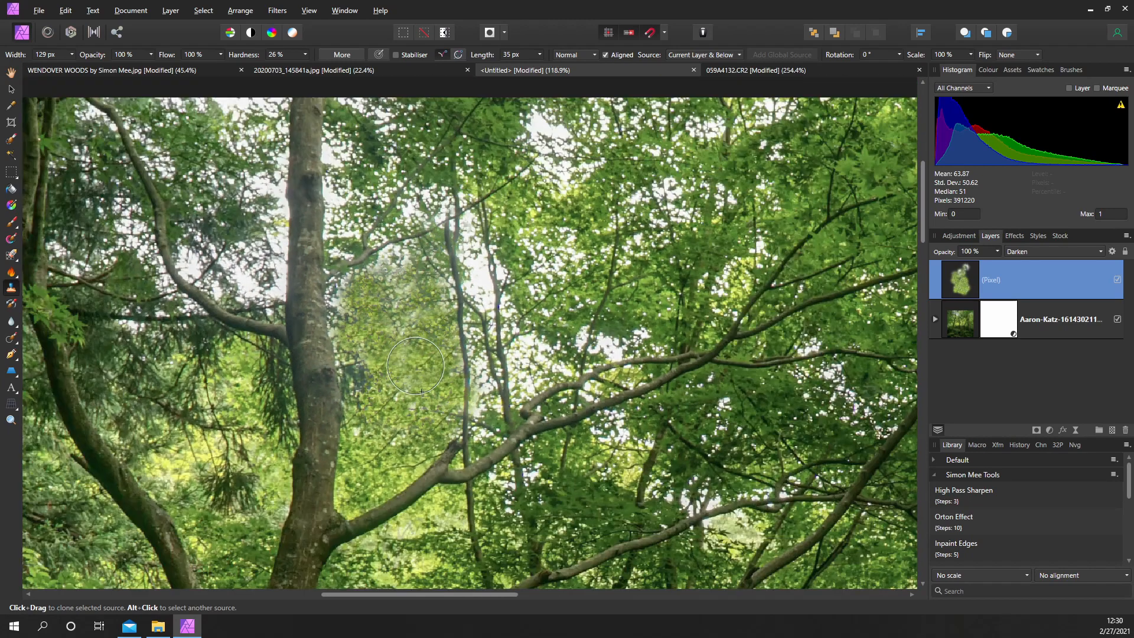
scroll(444, 293, "up", 2)
scroll(443, 292, "down", 2)
scroll(439, 266, "up", 4)
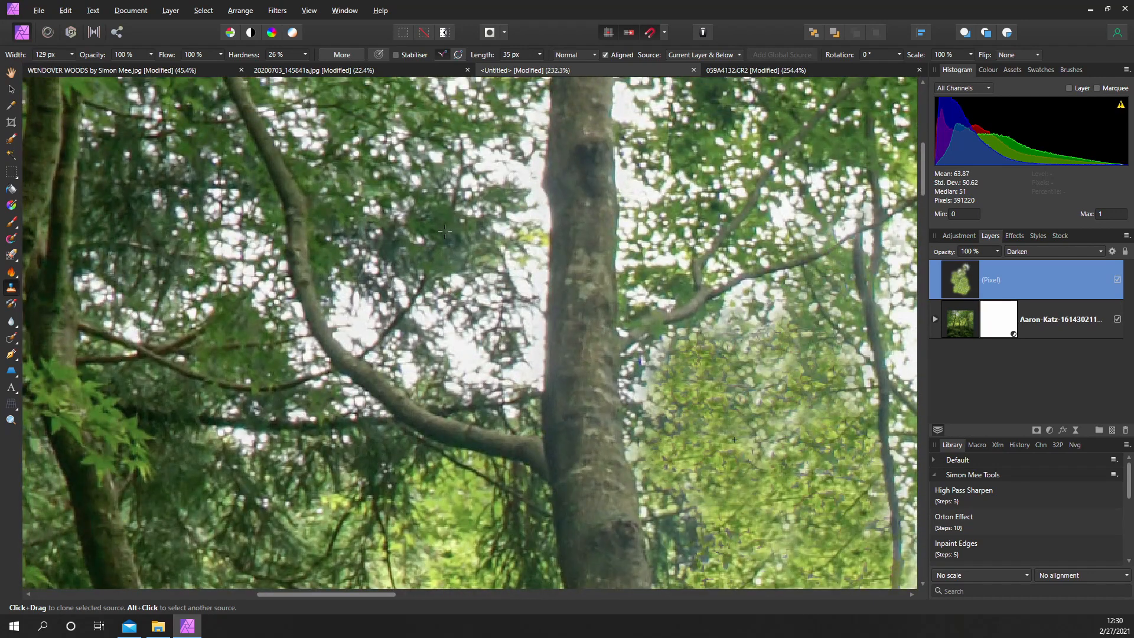
Step: Fill the bright gap beside the trunk with resampled foliage, redoing a bad first stroke
mouse_move(446, 249)
left_mouse_down()
mouse_move(460, 320)
mouse_move(381, 337)
mouse_move(487, 348)
mouse_move(531, 282)
mouse_move(521, 292)
mouse_move(521, 177)
mouse_move(505, 360)
left_mouse_up()
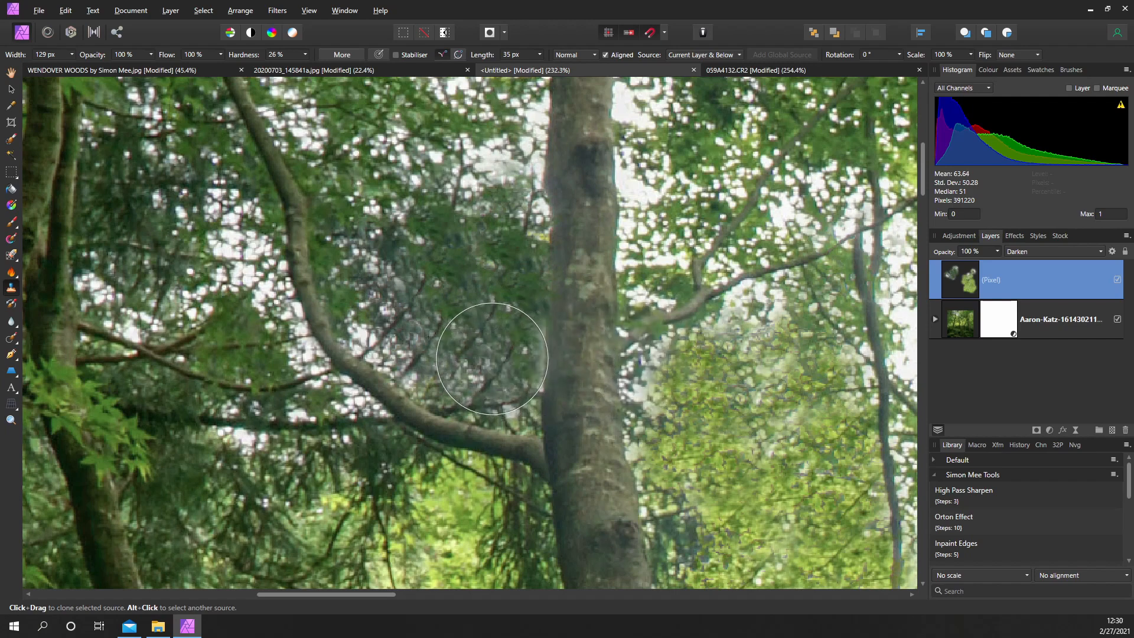
key("ctrl+z")
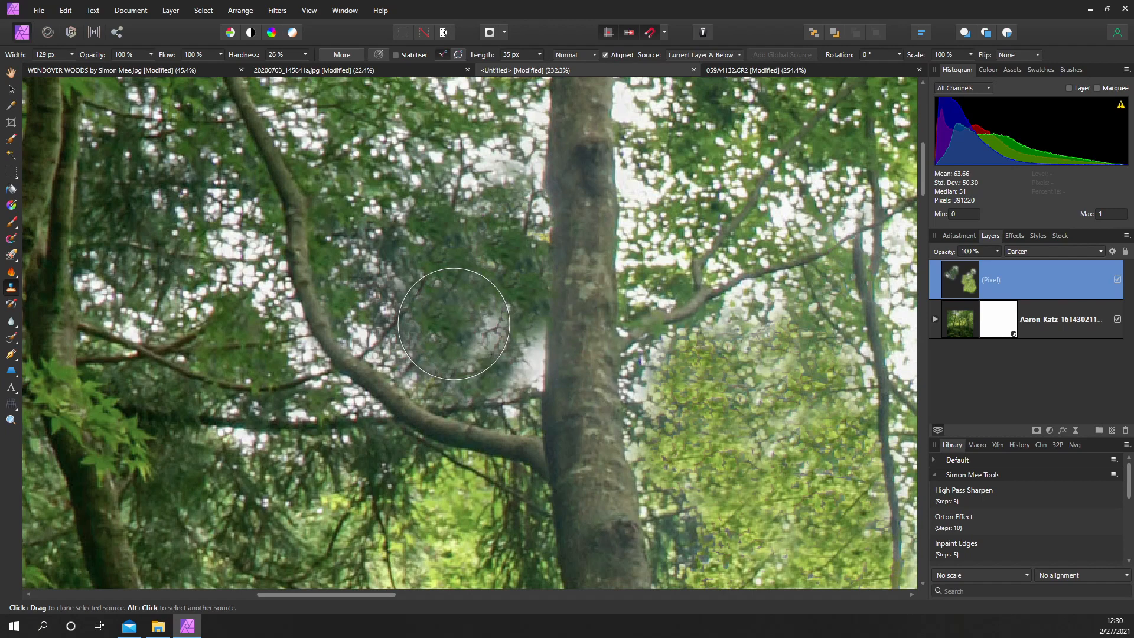
key("alt")
left_click(446, 322, "alt")
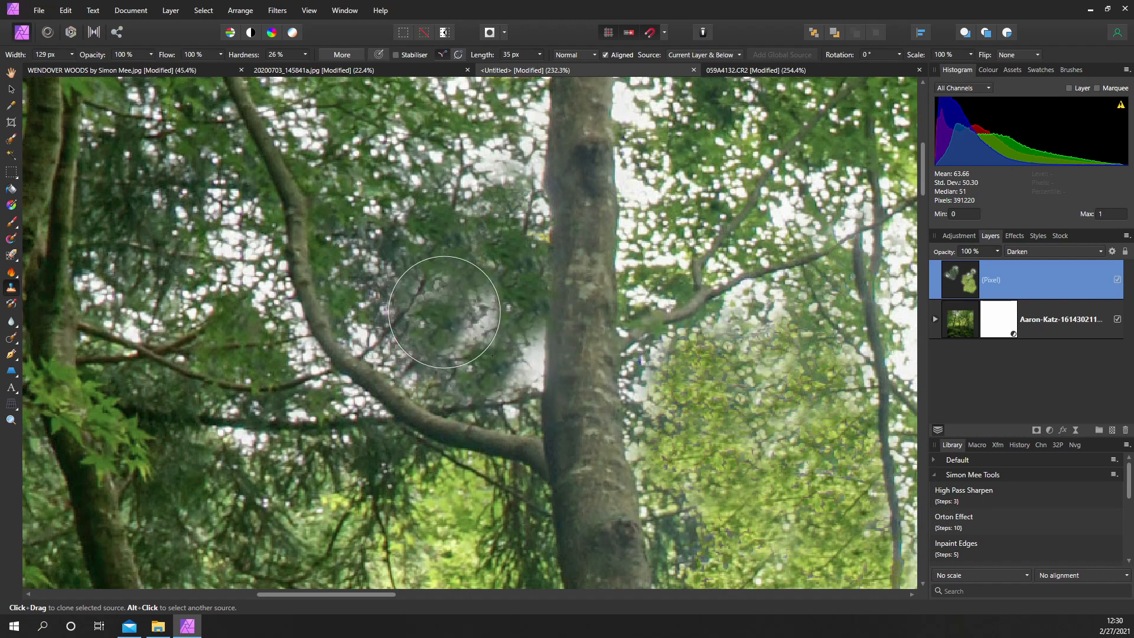
left_click_drag(408, 310, 509, 358)
left_click(441, 321, "alt")
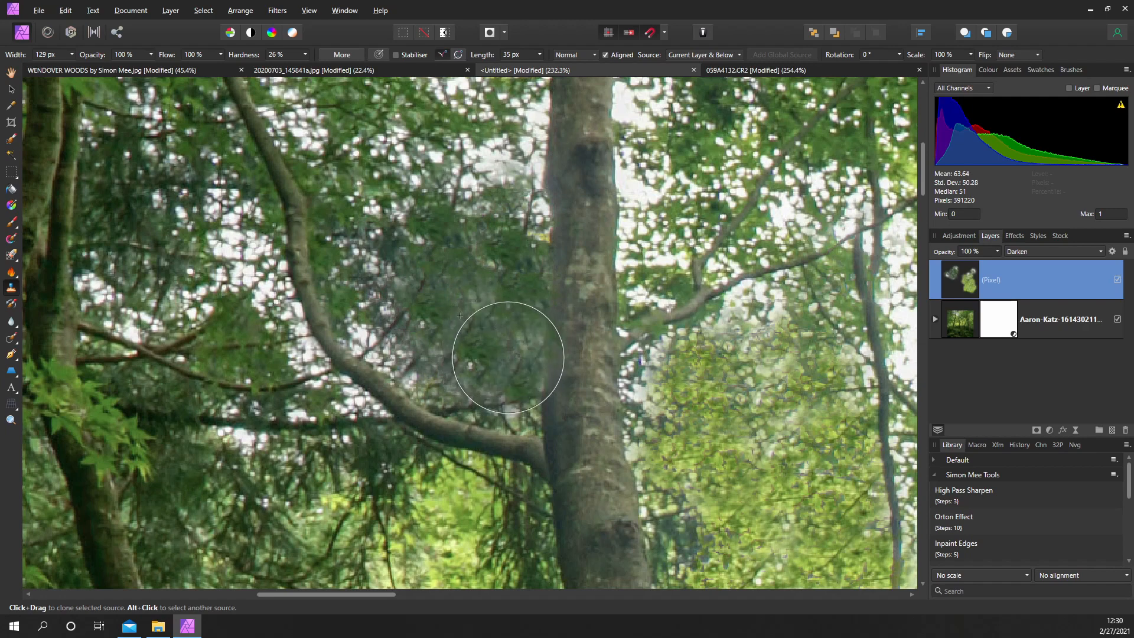
left_click(509, 358)
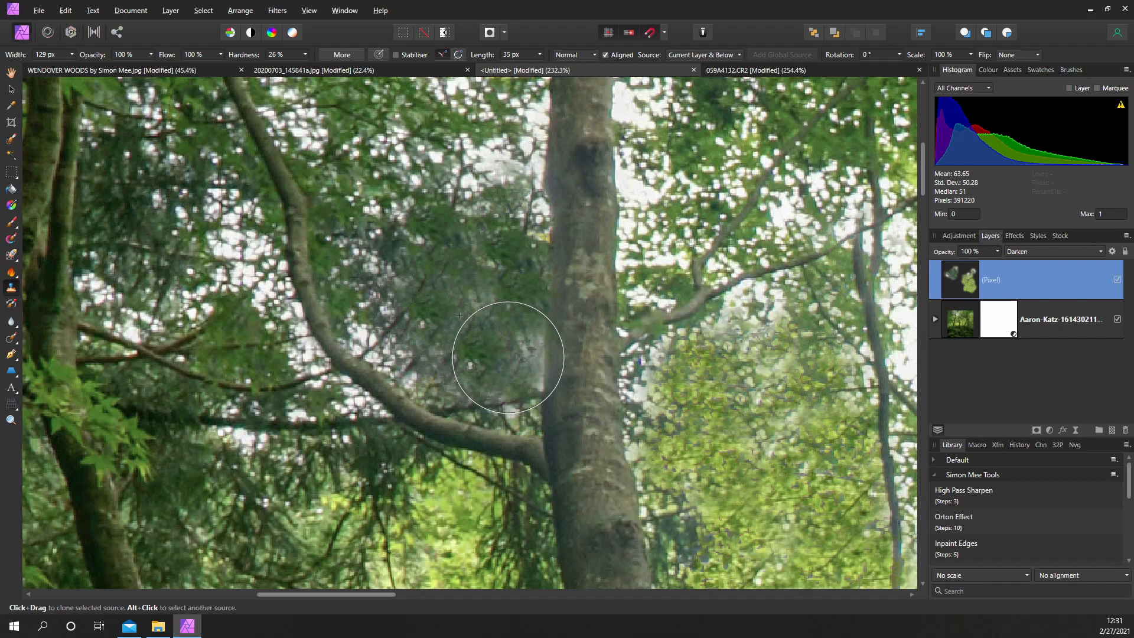
scroll(478, 265, "up", 2)
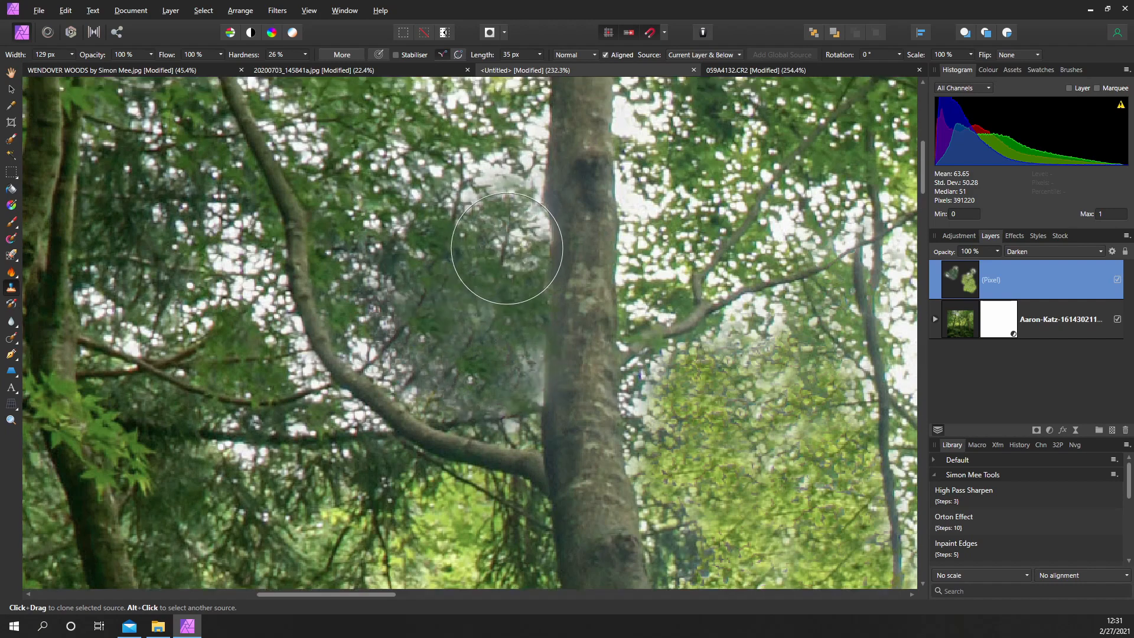
left_click(450, 317)
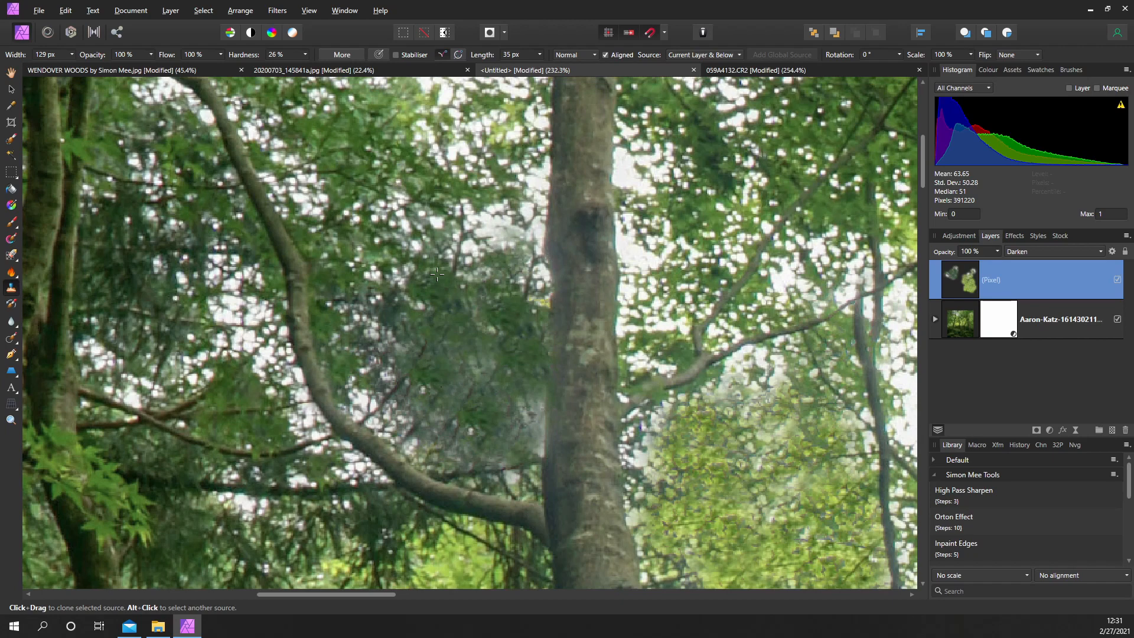
Step: Darken gaps along the trunk's edges and upper left, undoing a stray trunk-like stroke
left_click_drag(520, 216, 462, 133)
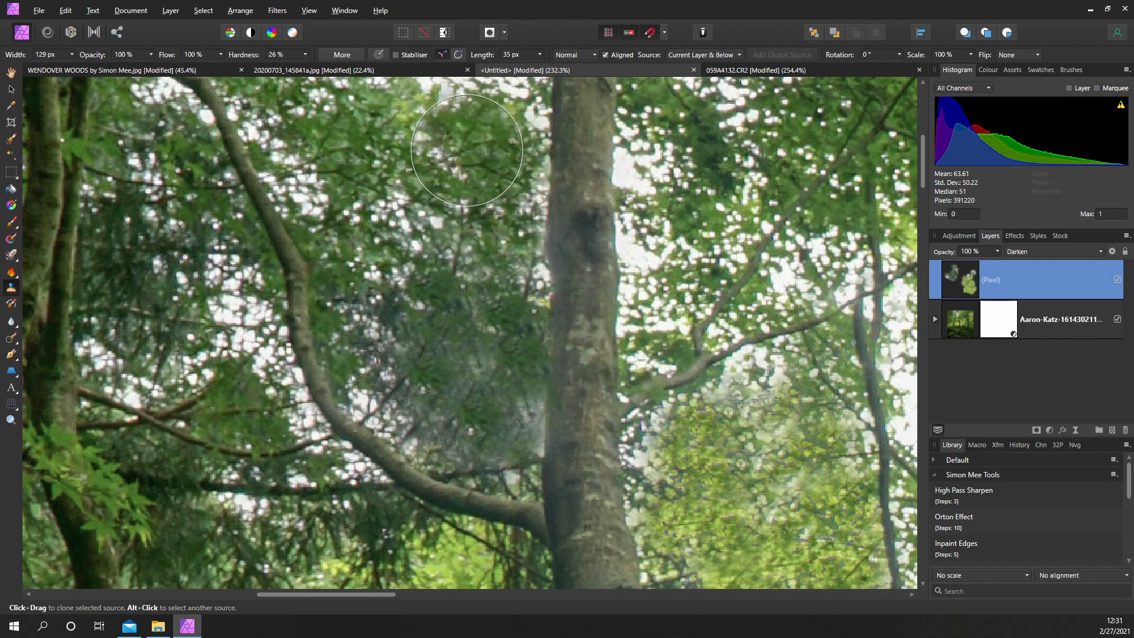
scroll(485, 217, "up", 3)
left_click_drag(486, 217, 417, 213)
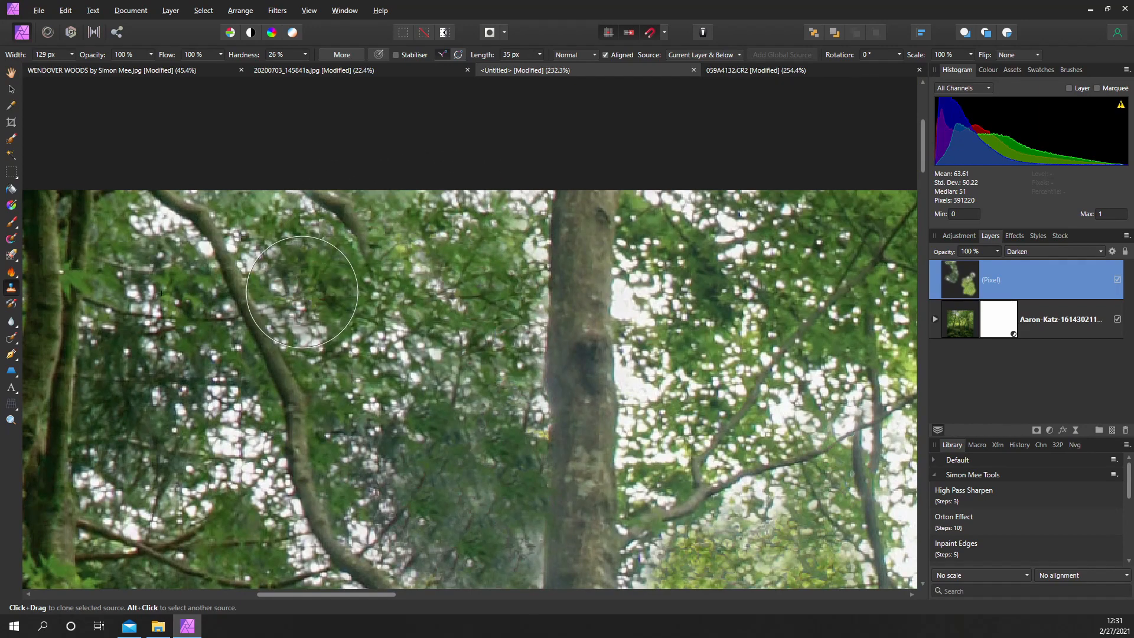
left_click_drag(302, 292, 306, 282)
left_click_drag(368, 239, 346, 229)
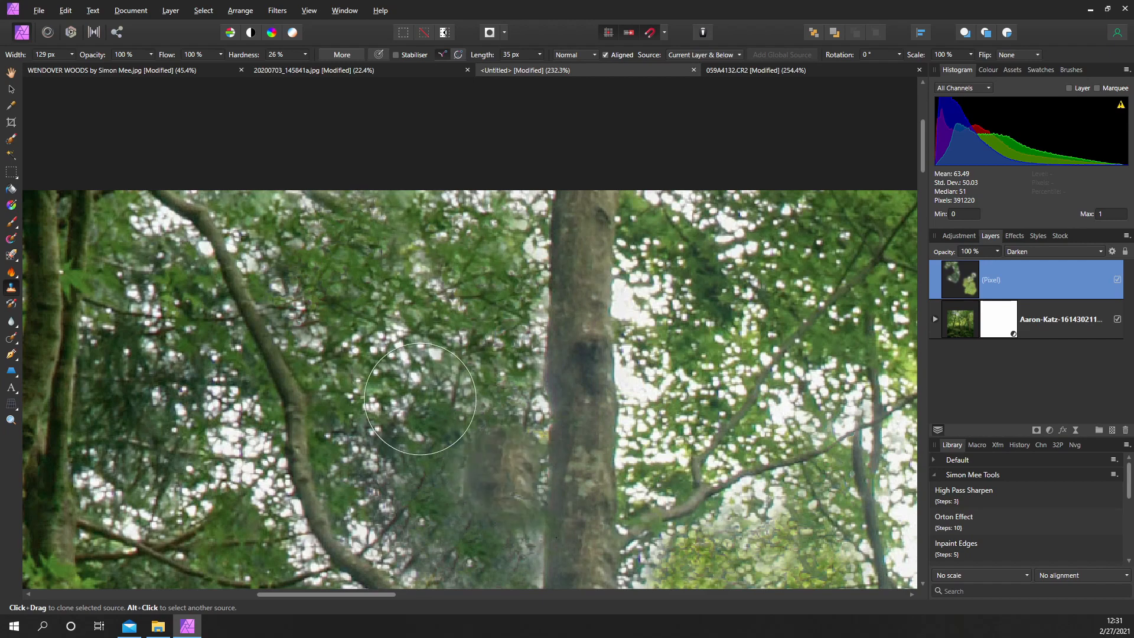
left_click_drag(443, 354, 454, 367)
key("ctrl+z")
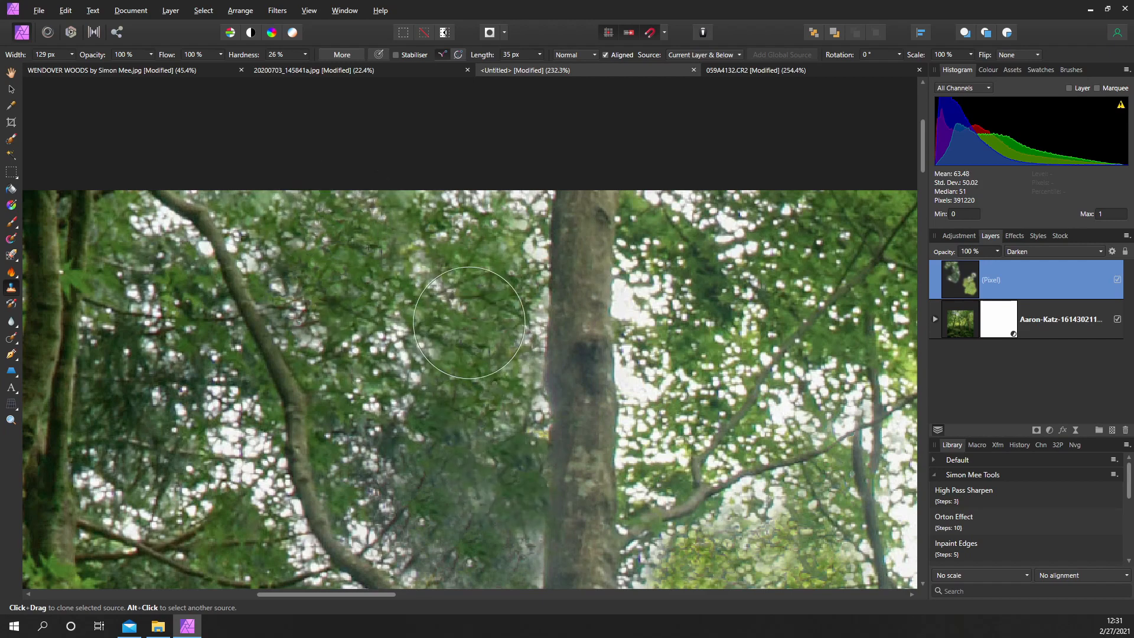
scroll(470, 321, "down", 3)
scroll(496, 301, "down", 3)
scroll(524, 284, "down", 2)
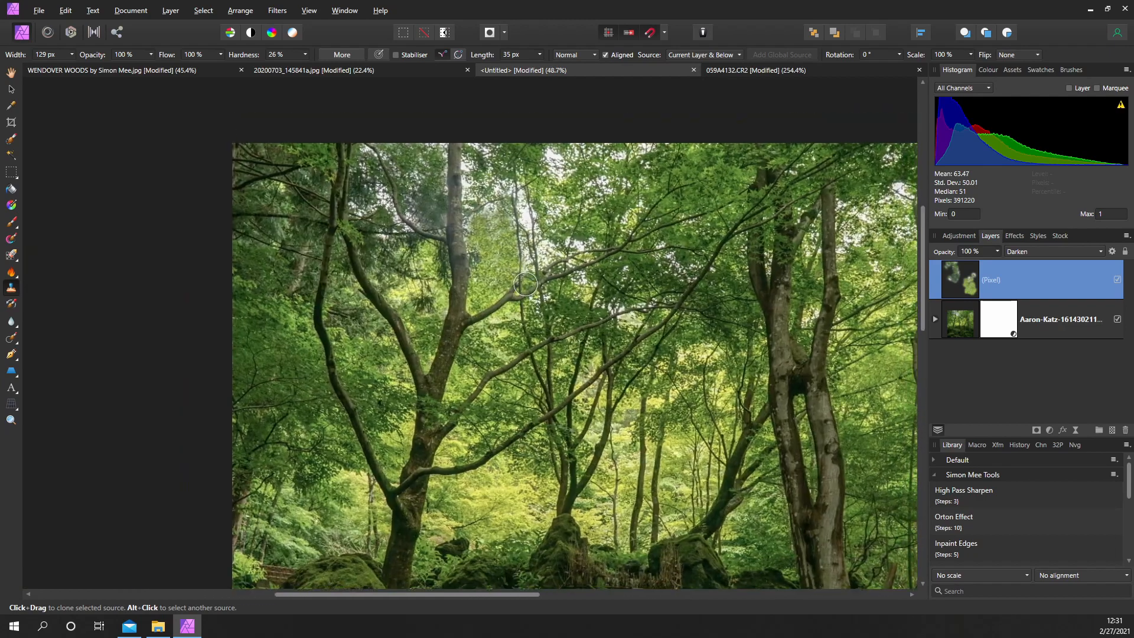
scroll(525, 283, "up", 1)
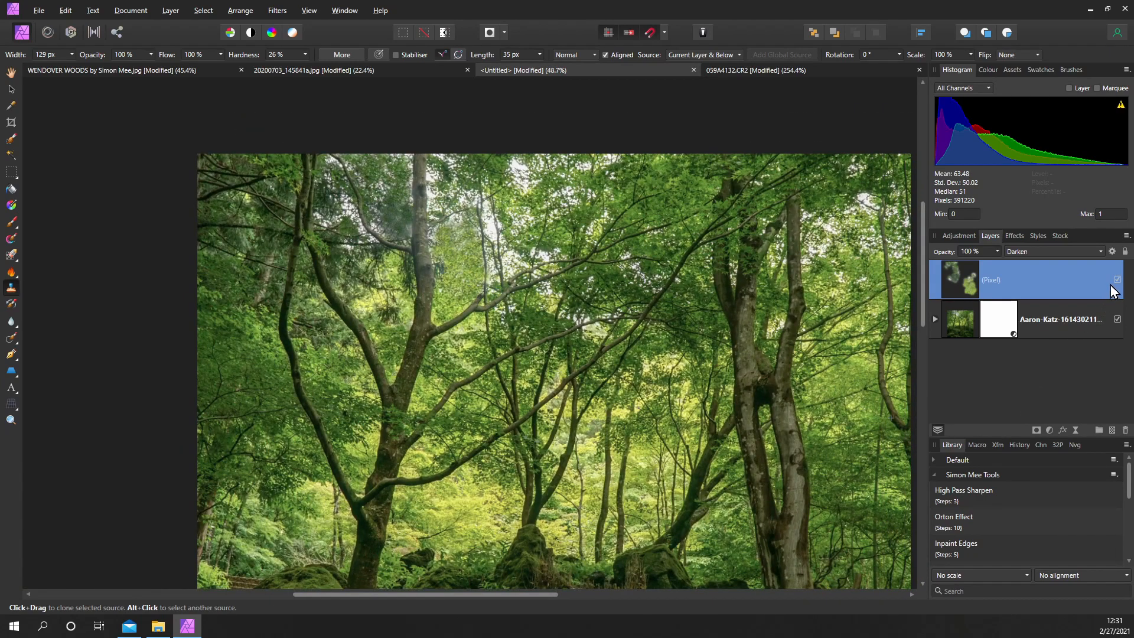
left_click(1118, 281)
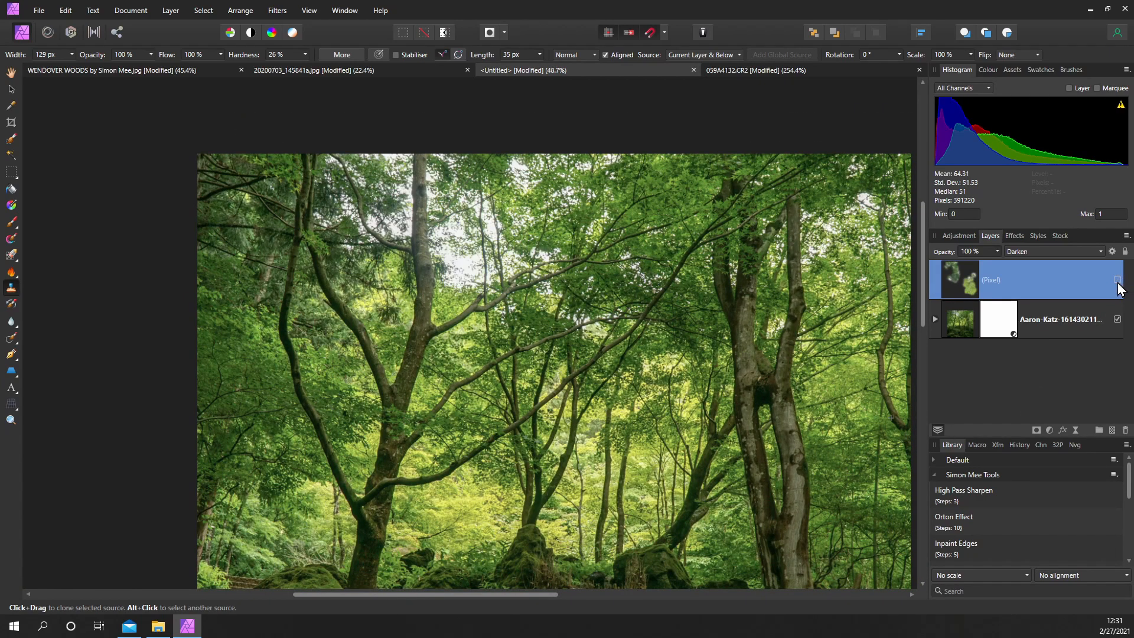
left_click(1118, 281)
left_click(1119, 281)
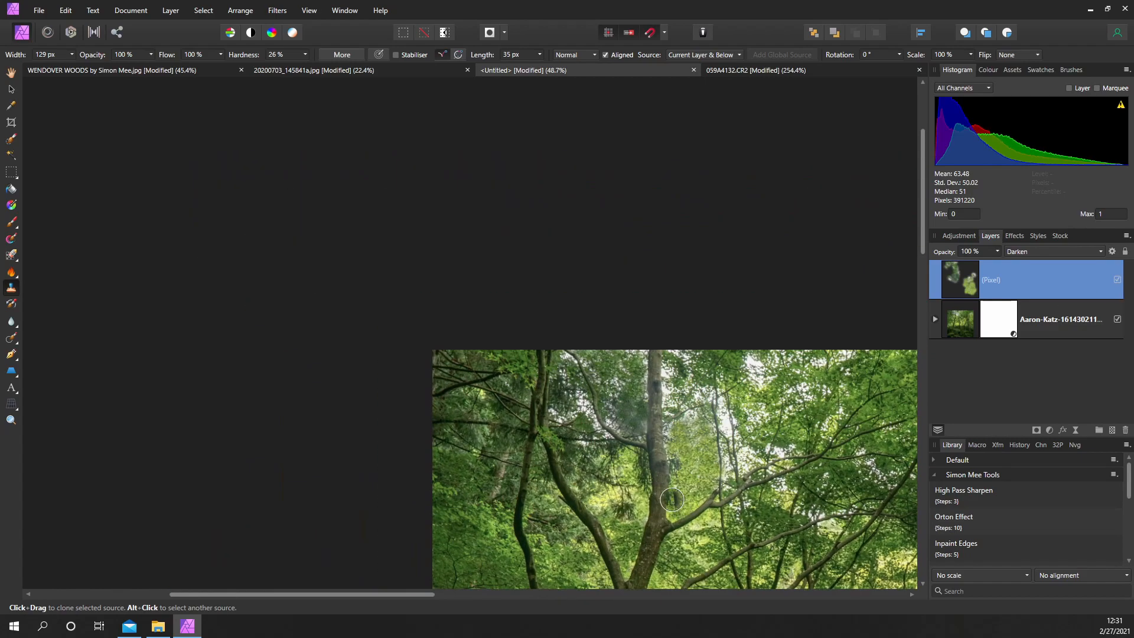
scroll(447, 311, "up", 5)
scroll(614, 522, "up", 3)
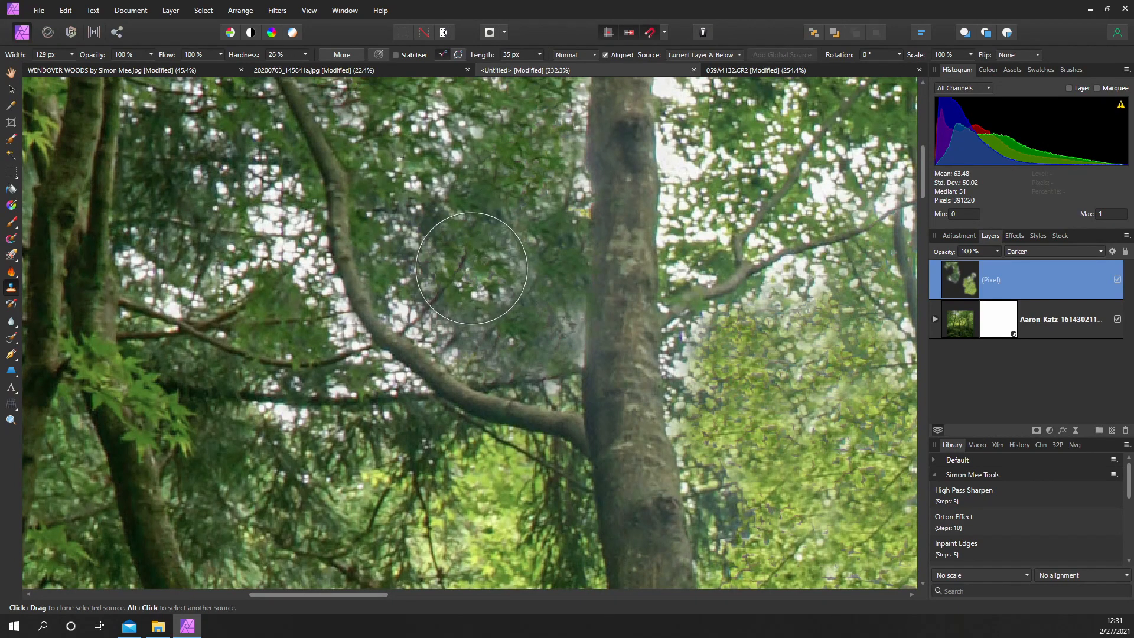
Step: Paint cloned foliage over the pale gap and lighter strip along the trunk
left_click_drag(472, 268, 478, 293)
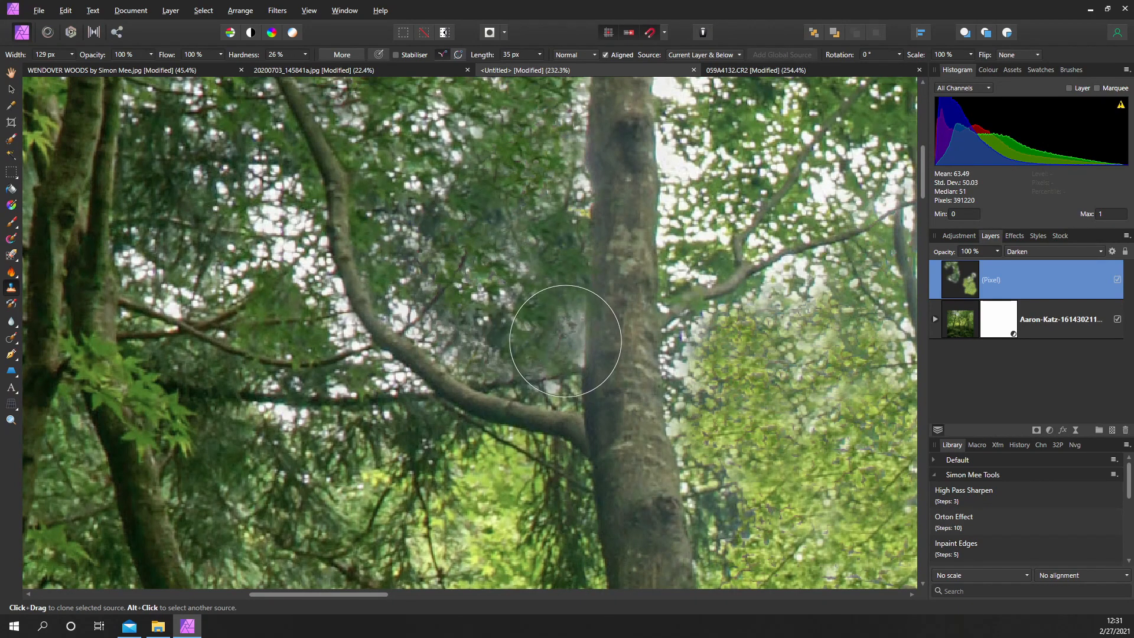
left_click_drag(566, 341, 550, 344)
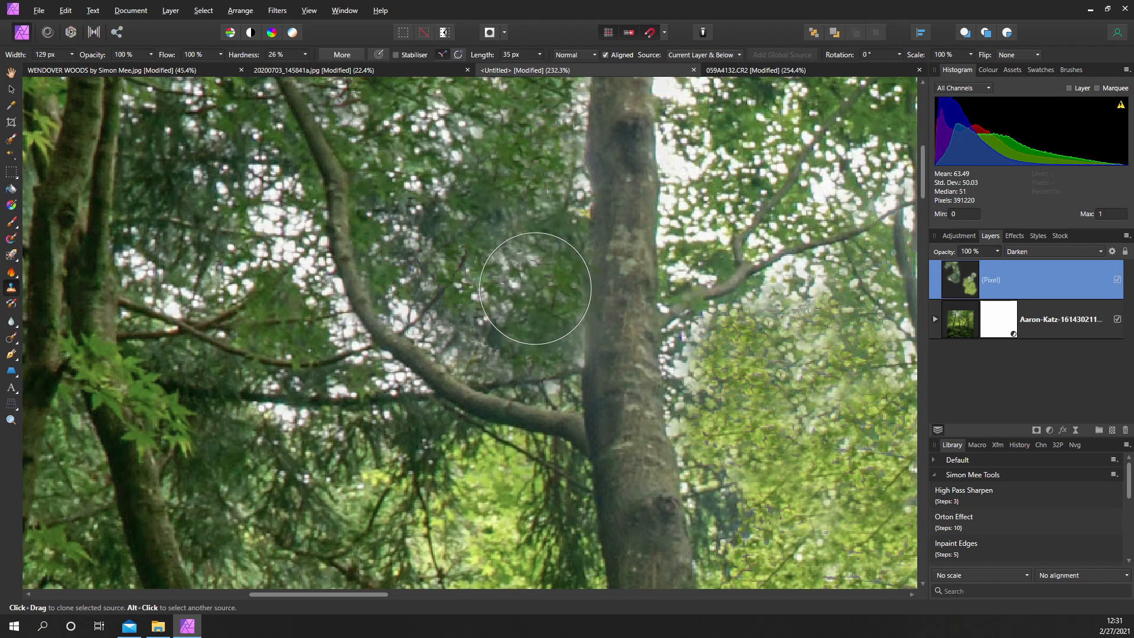
scroll(513, 266, "down", 5)
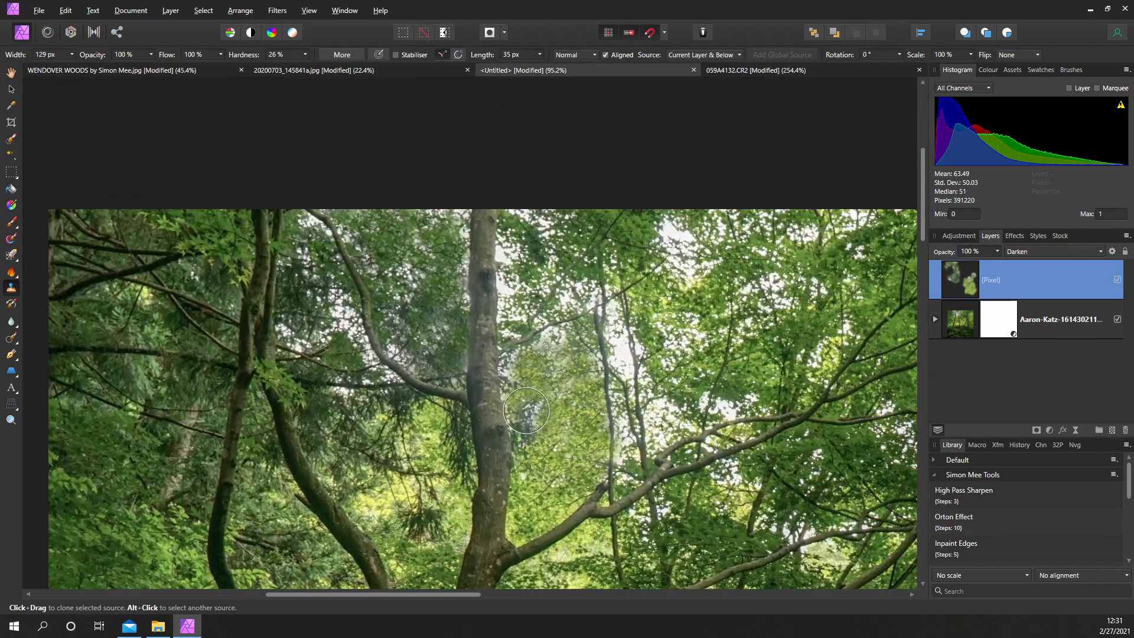
scroll(551, 255, "up", 3)
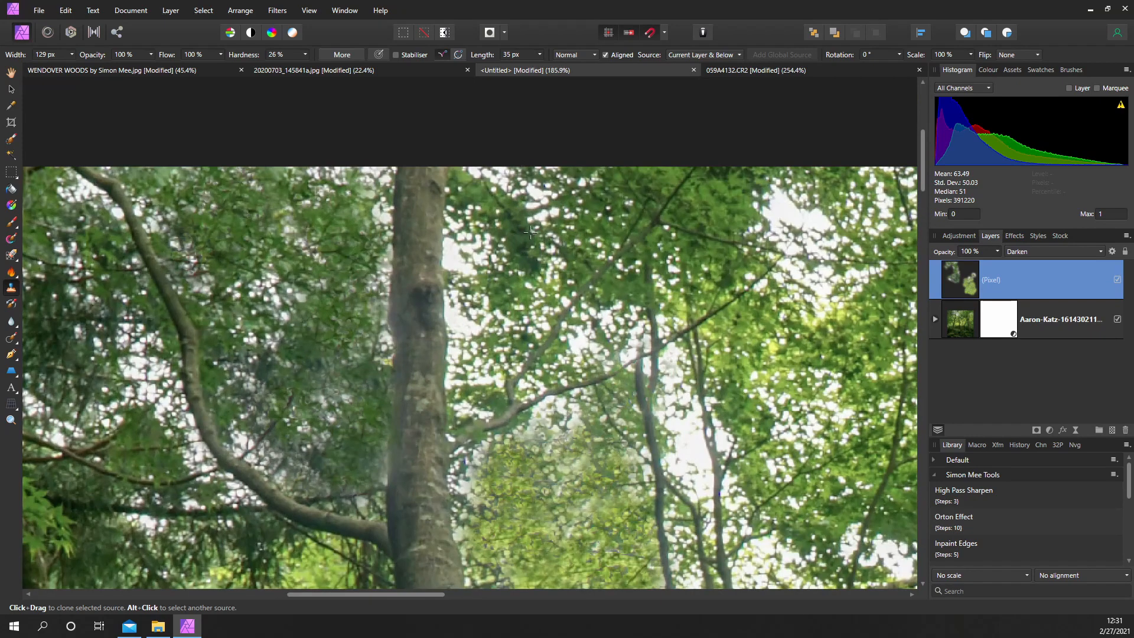
Step: Clone leaves over the upper sky gaps just right of the trunk and those below
left_click_drag(470, 228, 483, 248)
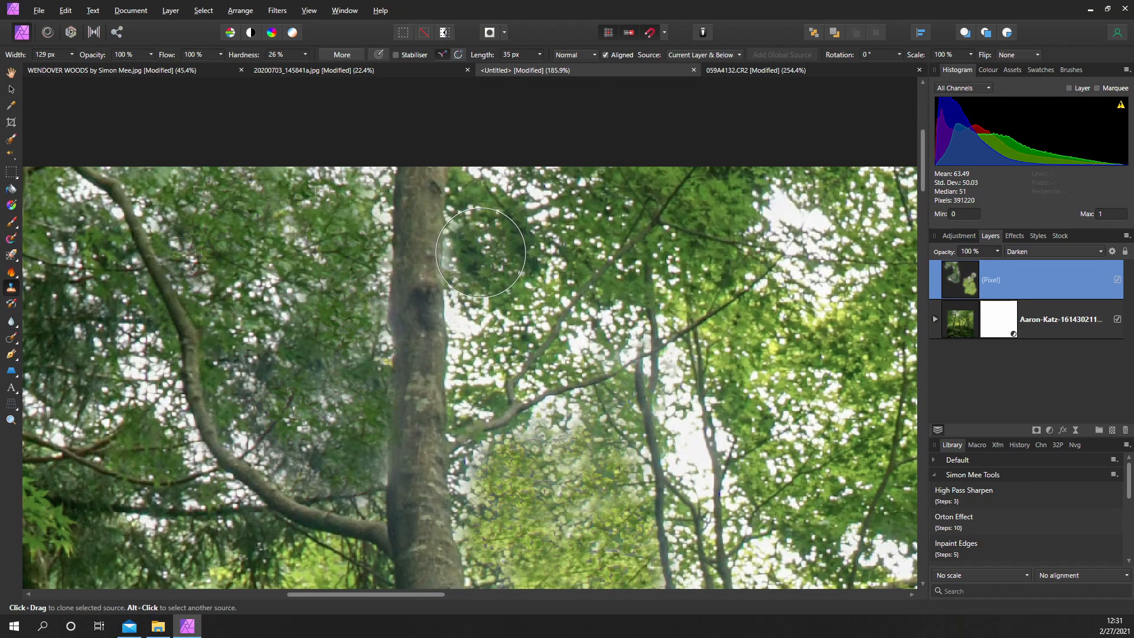
mouse_move(486, 306)
left_mouse_down()
mouse_move(481, 351)
mouse_move(576, 342)
mouse_move(567, 293)
left_mouse_up()
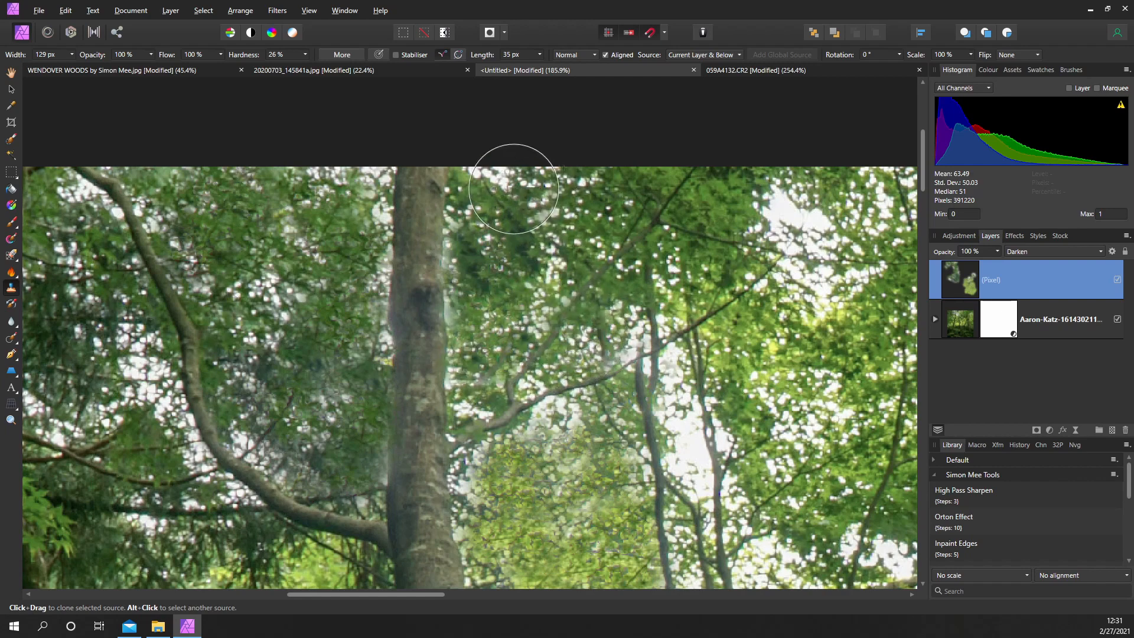
scroll(530, 204, "up", 5)
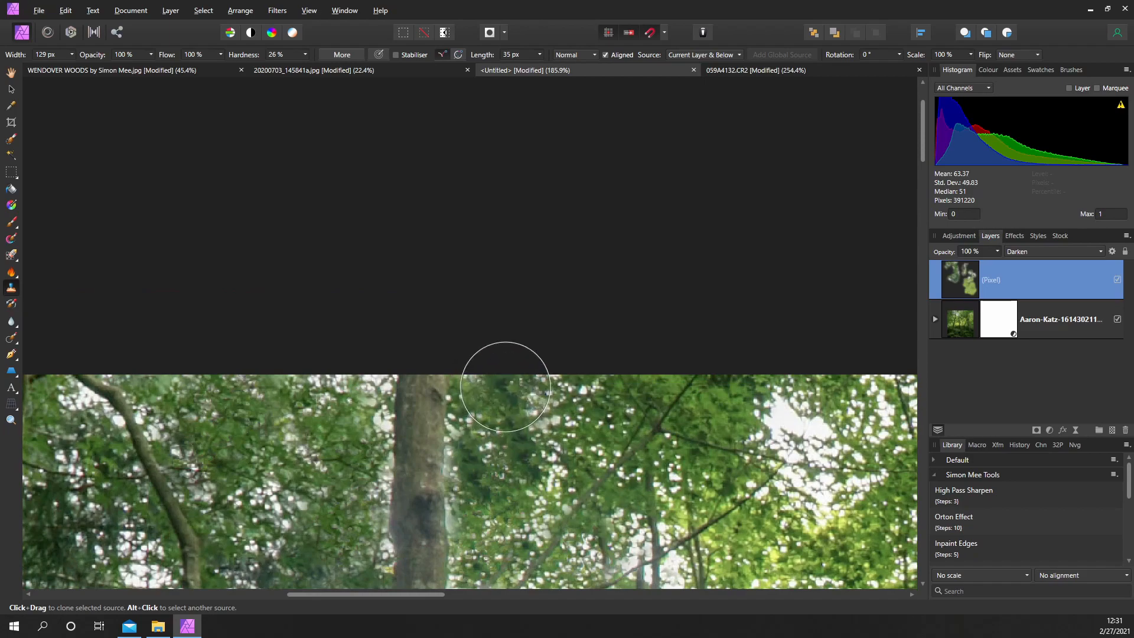
scroll(505, 388, "down", 4)
scroll(631, 324, "up", 6)
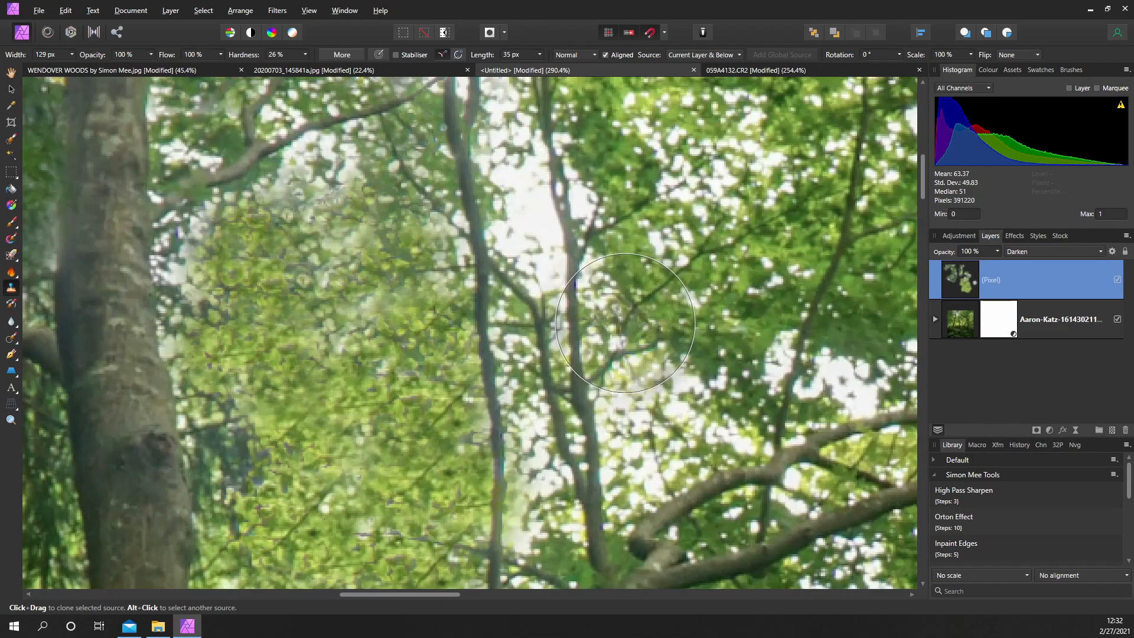
scroll(632, 324, "down", 4)
scroll(393, 489, "up", 5)
Step: Resample foliage twice and darken sky gaps along the thin branches right of the trunk
mouse_move(514, 372)
left_mouse_down()
mouse_move(510, 289)
mouse_move(479, 195)
left_mouse_up()
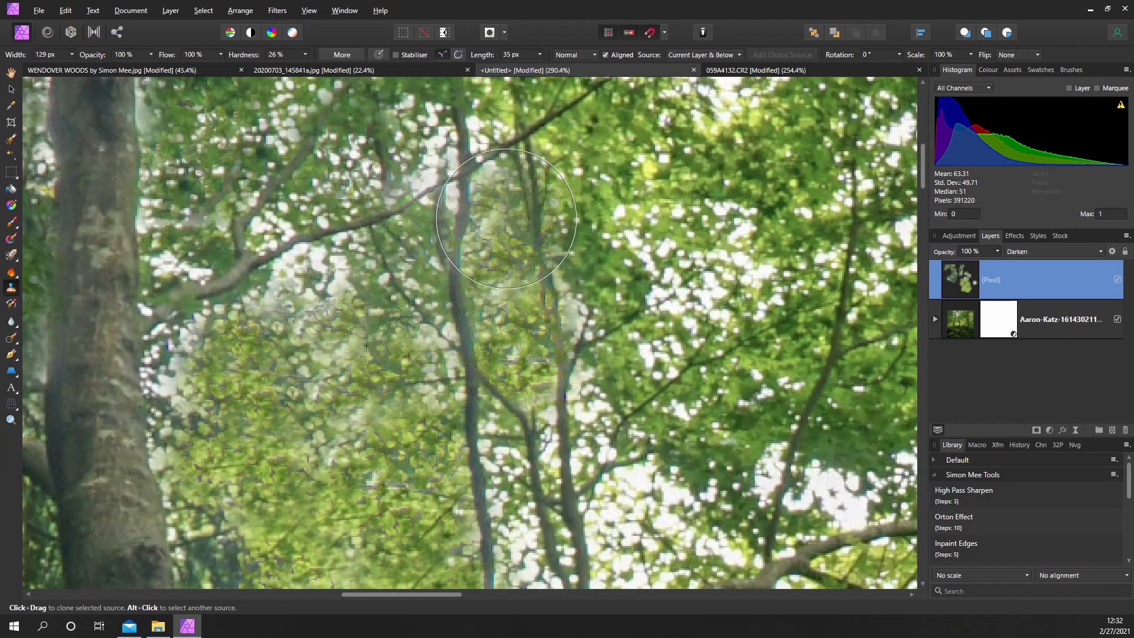
scroll(478, 203, "down", 3)
scroll(479, 266, "up", 4)
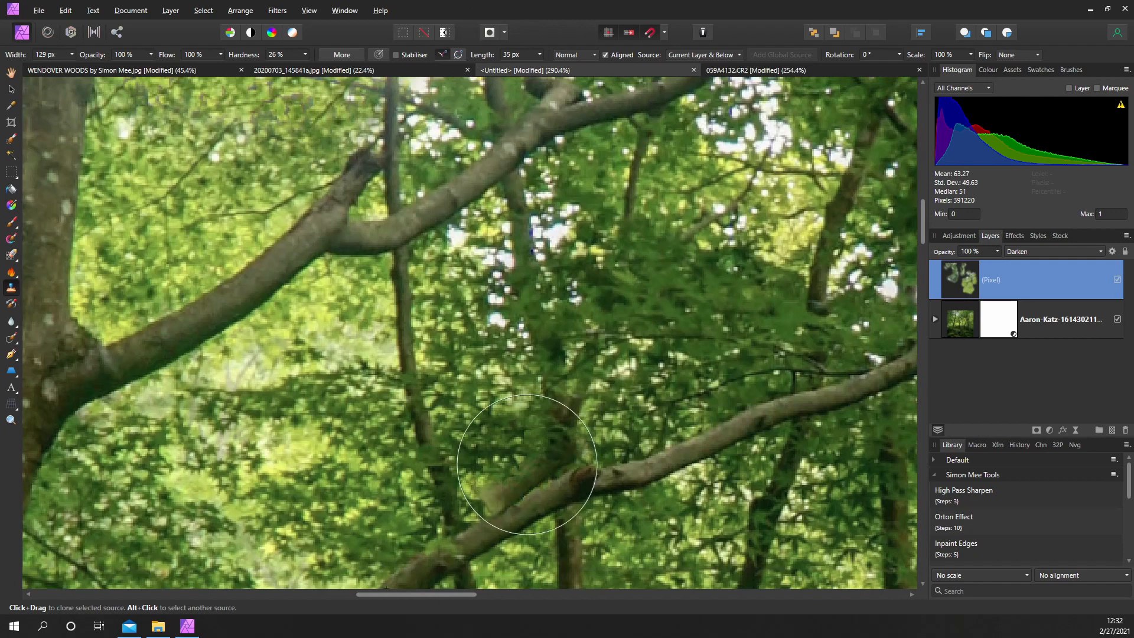
scroll(523, 438, "down", 3)
scroll(355, 399, "up", 4)
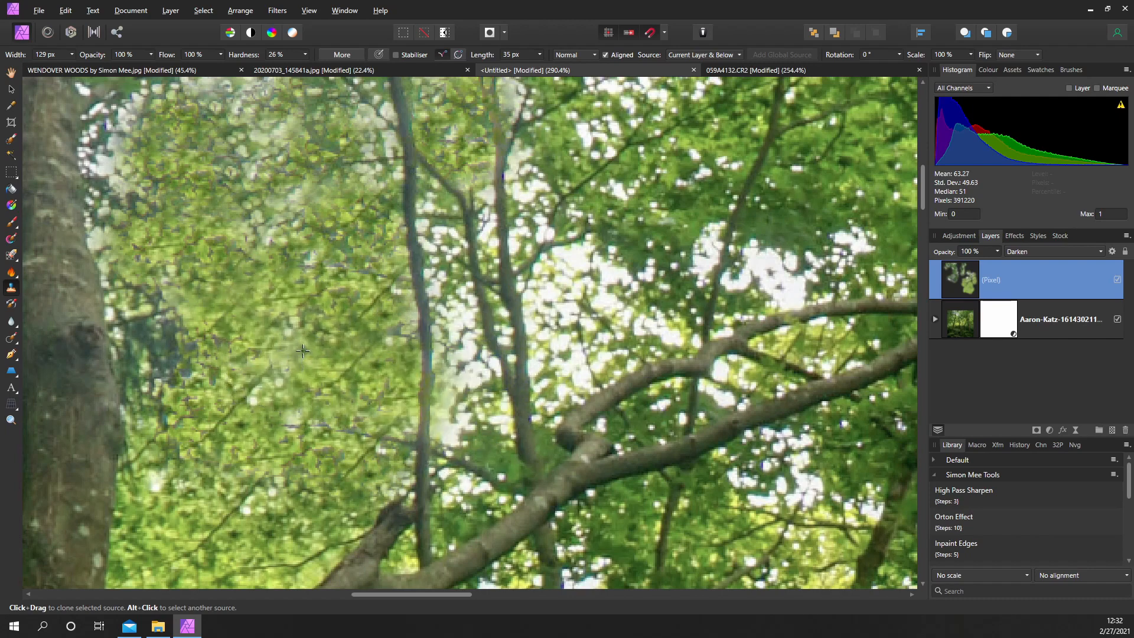
left_click(304, 352, "alt")
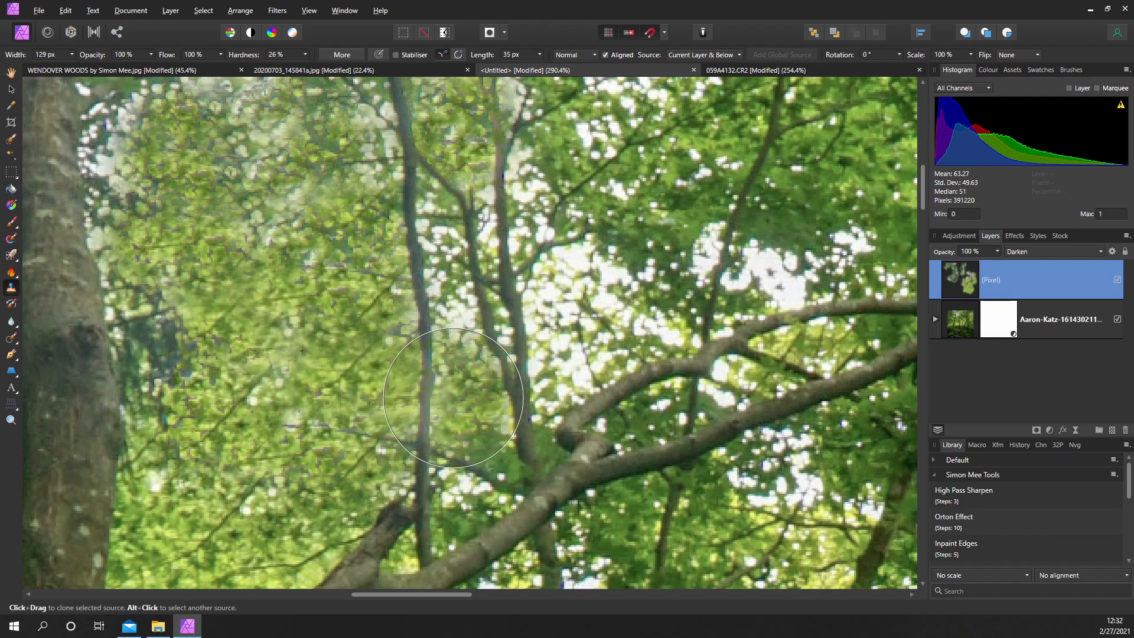
left_click_drag(463, 331, 455, 264)
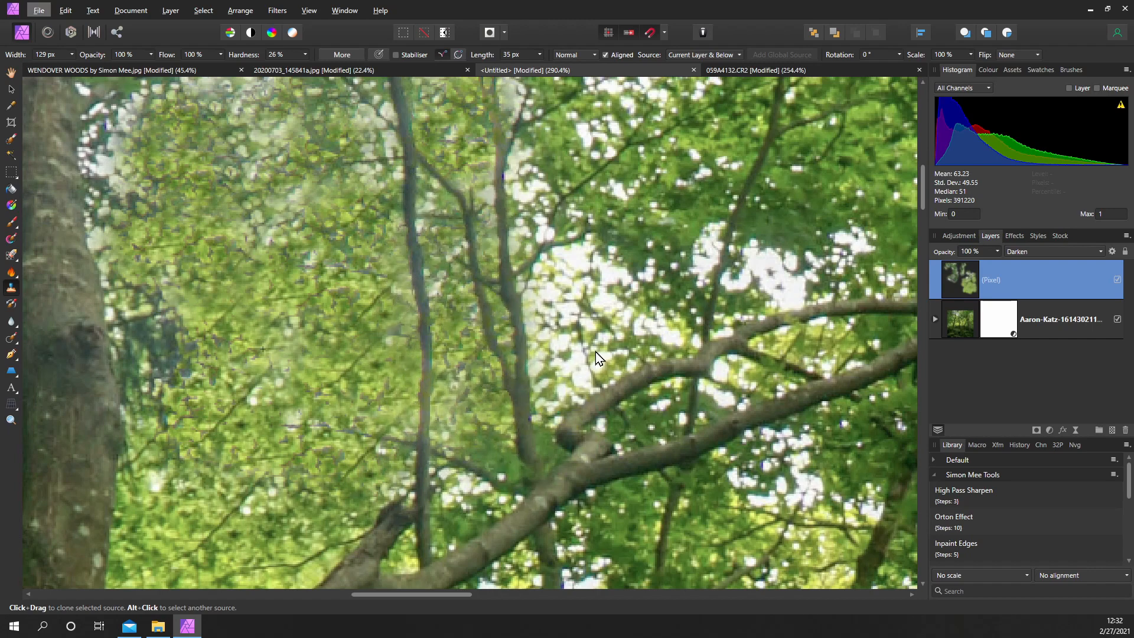
left_click(667, 246, "alt")
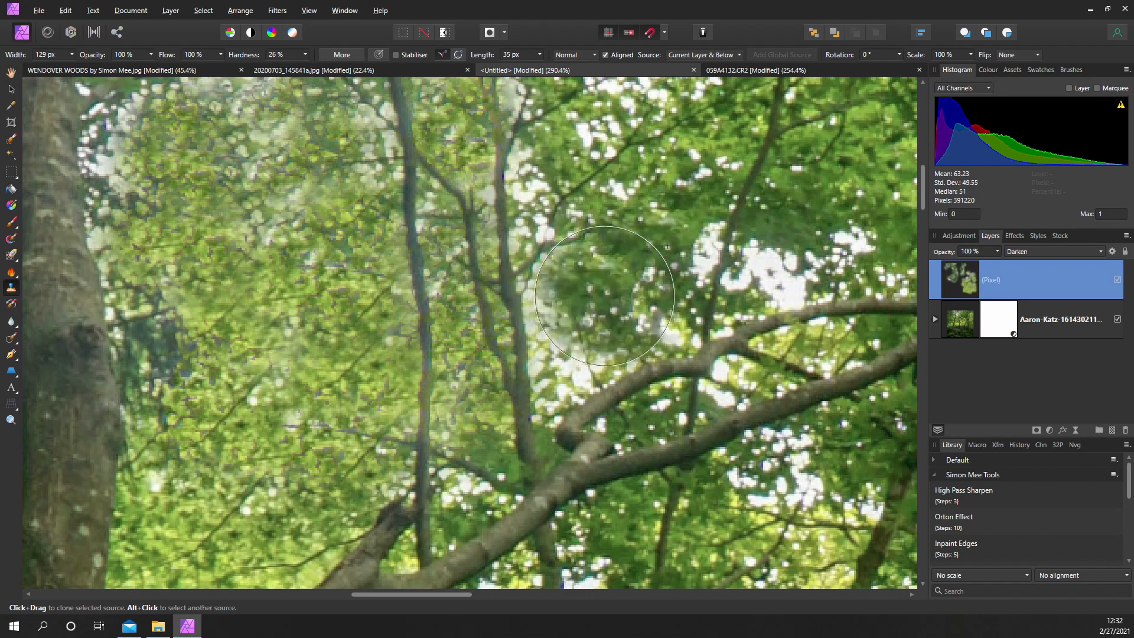
left_click_drag(602, 293, 591, 350)
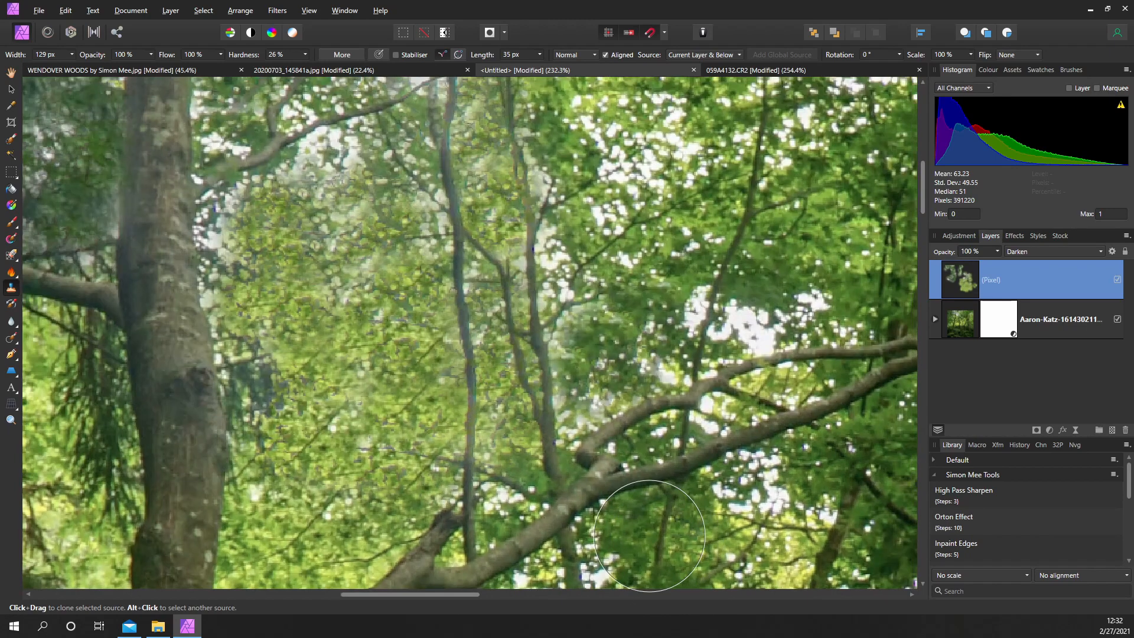
scroll(620, 532, "down", 5)
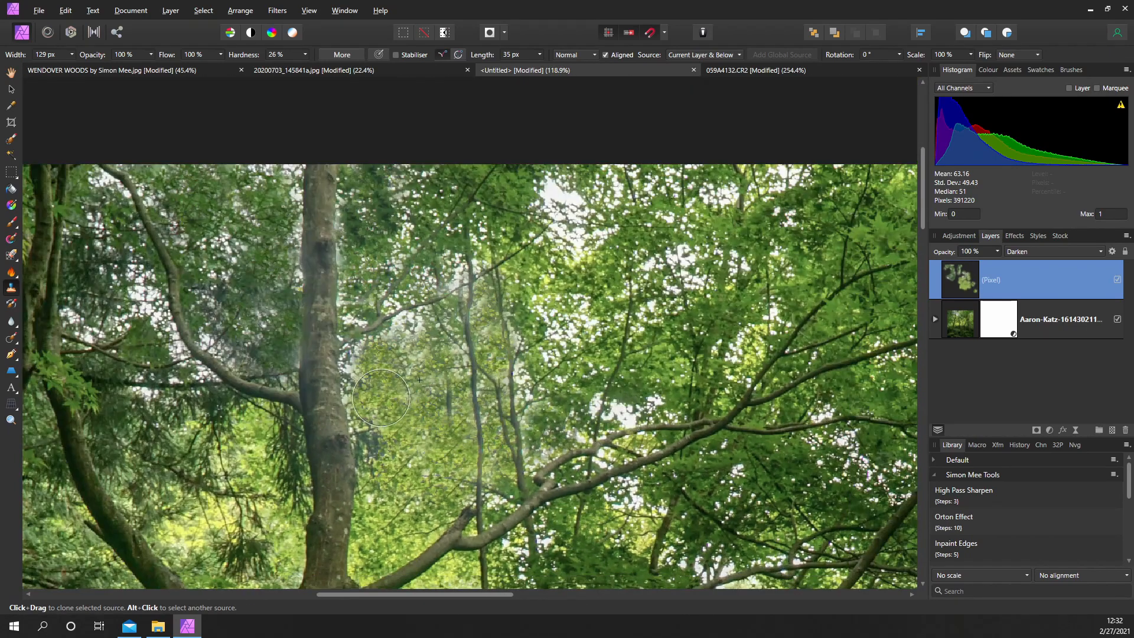
scroll(615, 377, "down", 2)
scroll(567, 417, "up", 6)
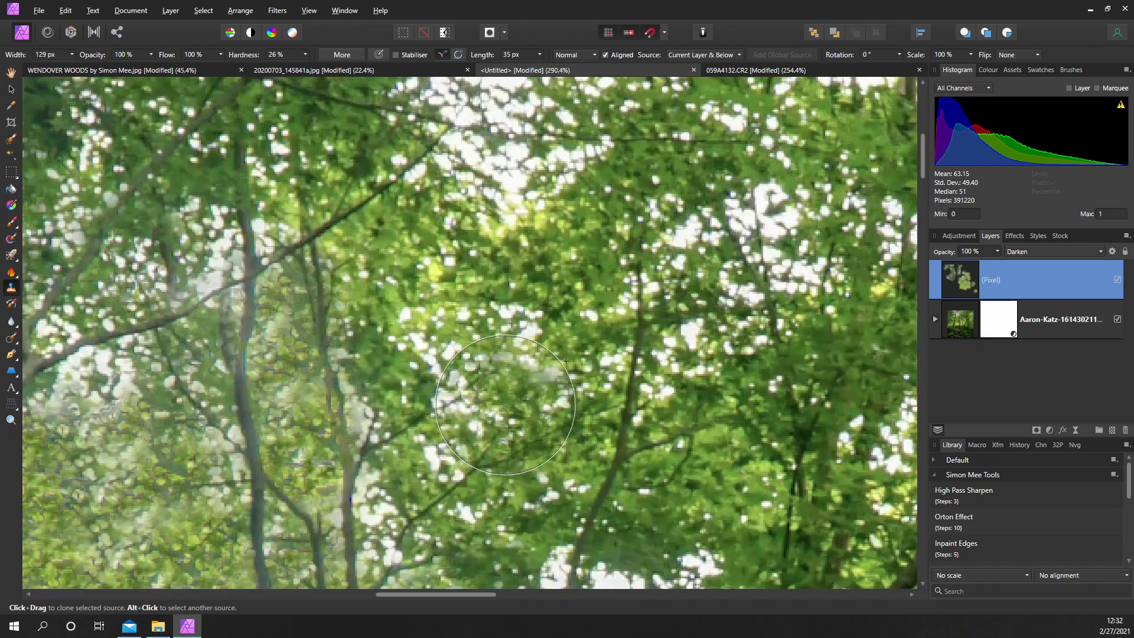
Step: Cover the hazy upper-canopy patch with foliage, undoing and repainting the stroke
left_click_drag(545, 444, 452, 342)
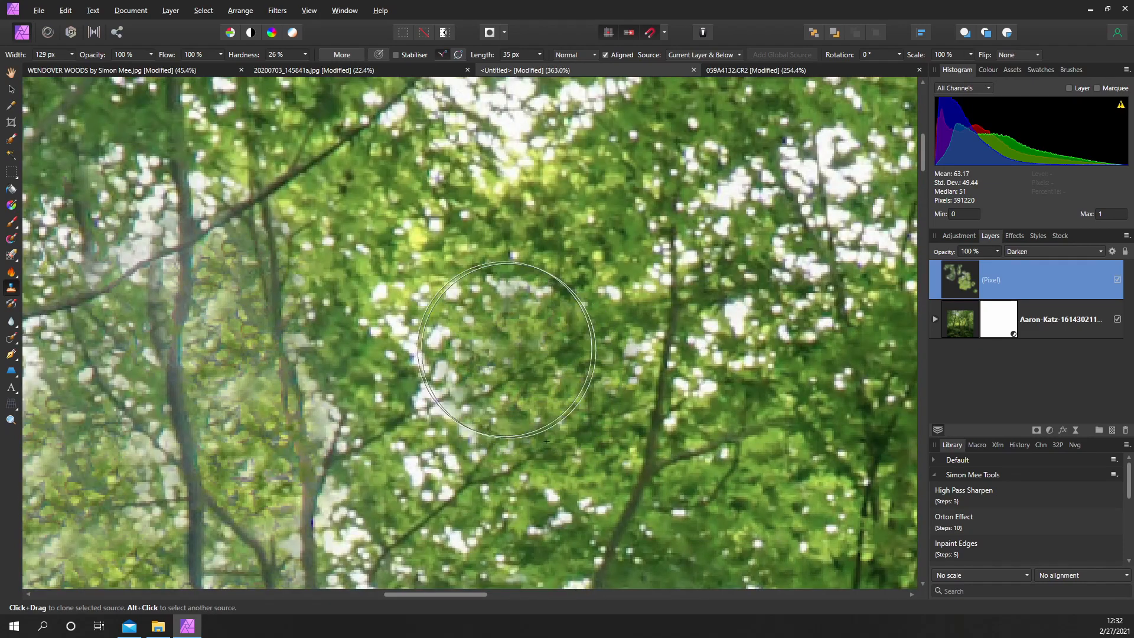
scroll(470, 346, "down", 4)
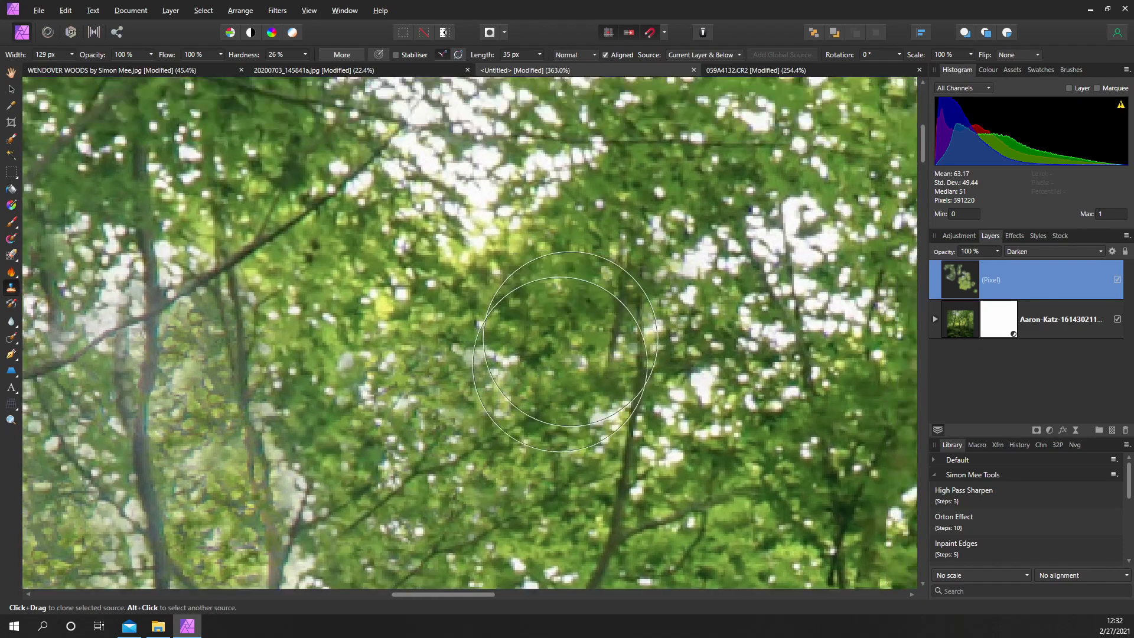
scroll(477, 425, "up", 4)
key("ctrl+z")
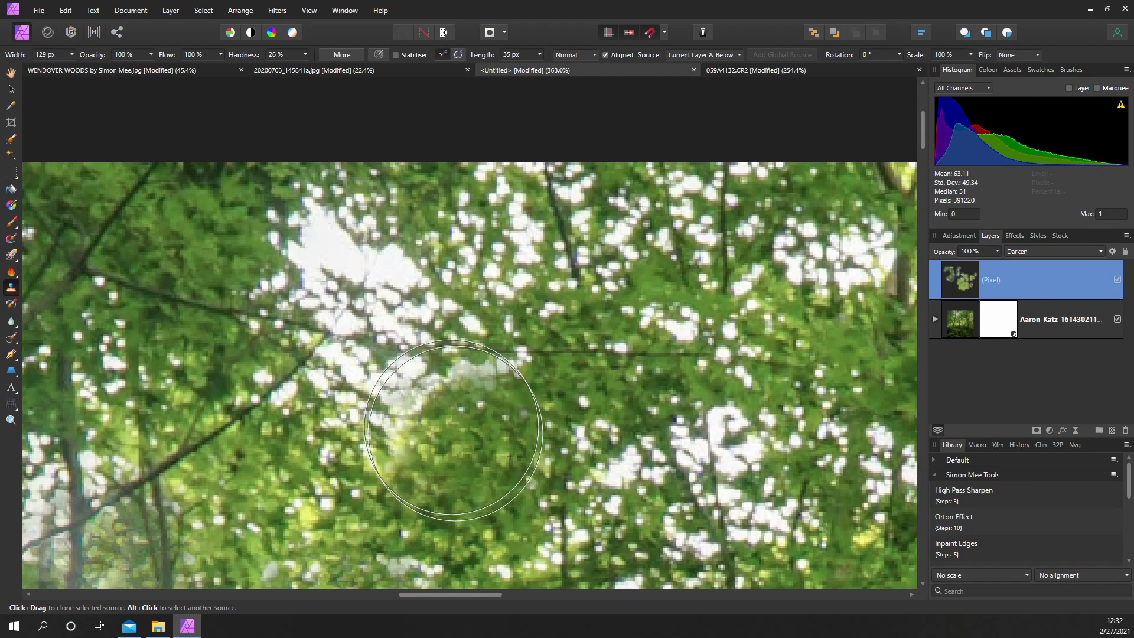
mouse_move(461, 434)
left_mouse_down()
mouse_move(449, 306)
mouse_move(346, 266)
mouse_move(338, 372)
left_mouse_up()
scroll(580, 531, "down", 1)
scroll(581, 531, "down", 2)
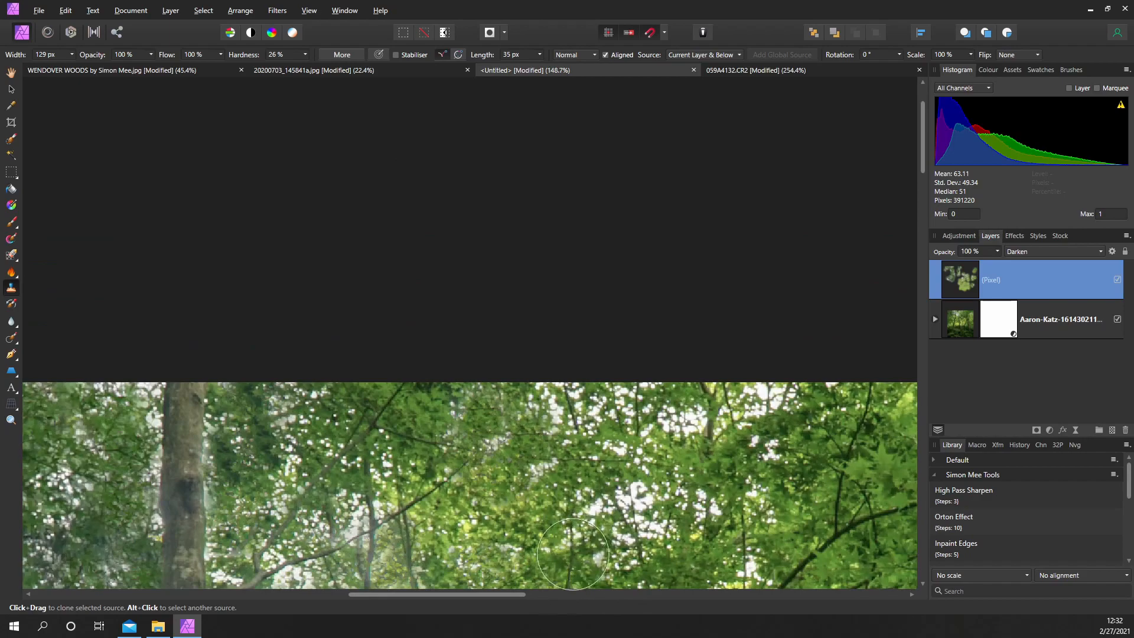
Step: Undo the misplaced branch clone and paint leaves over the sky patch above the branch
left_click_drag(531, 443, 444, 178)
scroll(426, 252, "up", 1)
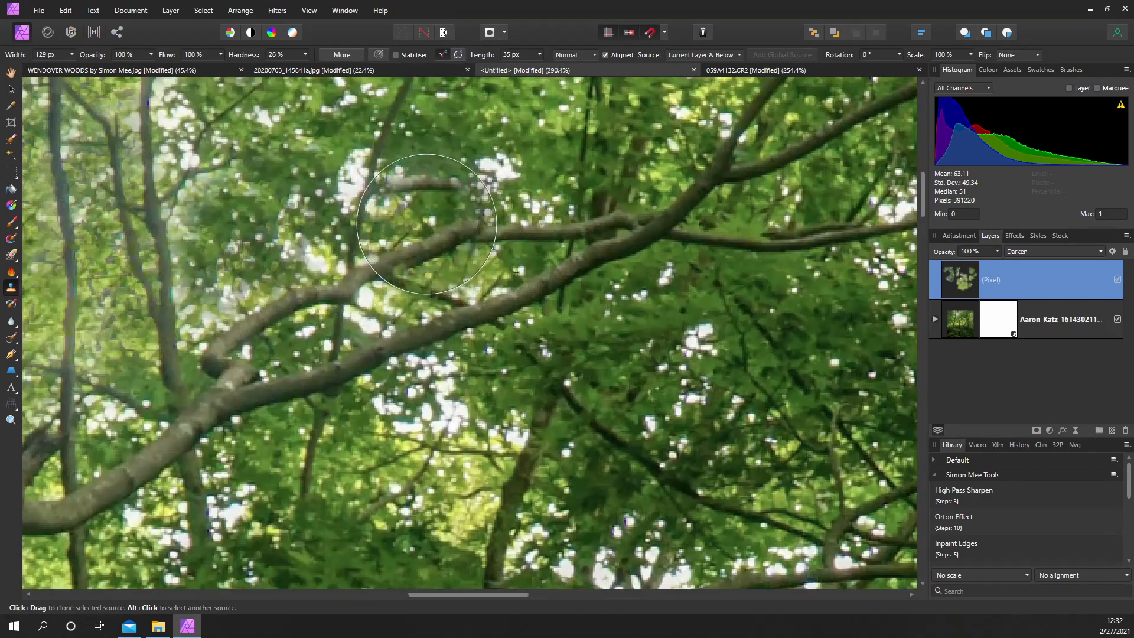
scroll(443, 266, "up", 1)
key("ctrl+z")
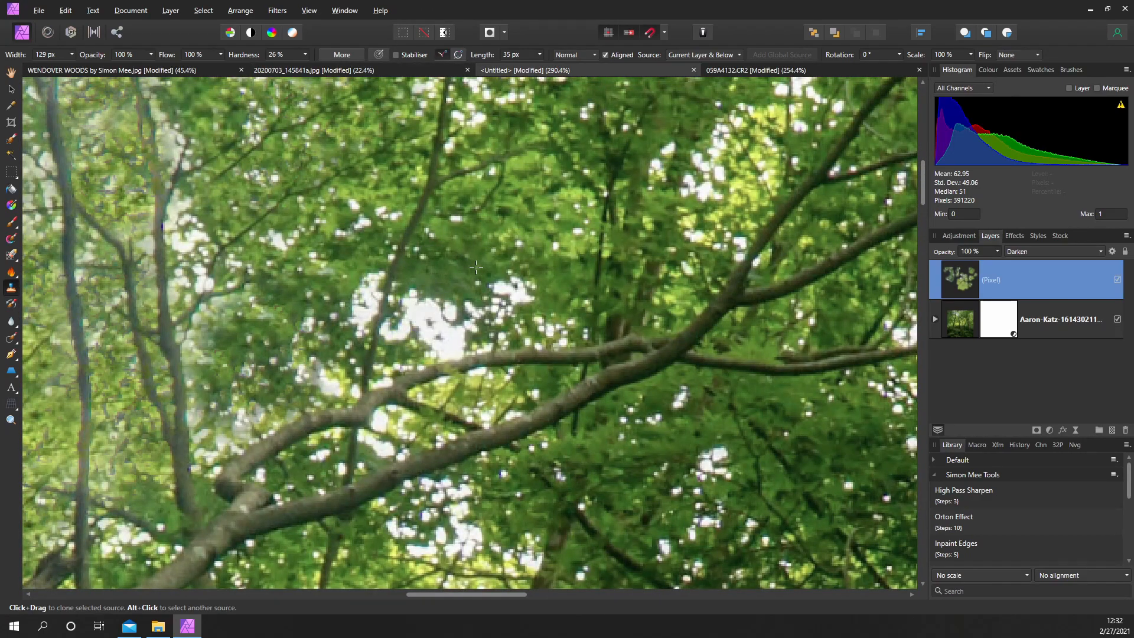
mouse_move(451, 311)
left_mouse_down()
mouse_move(437, 322)
mouse_move(325, 292)
left_mouse_up()
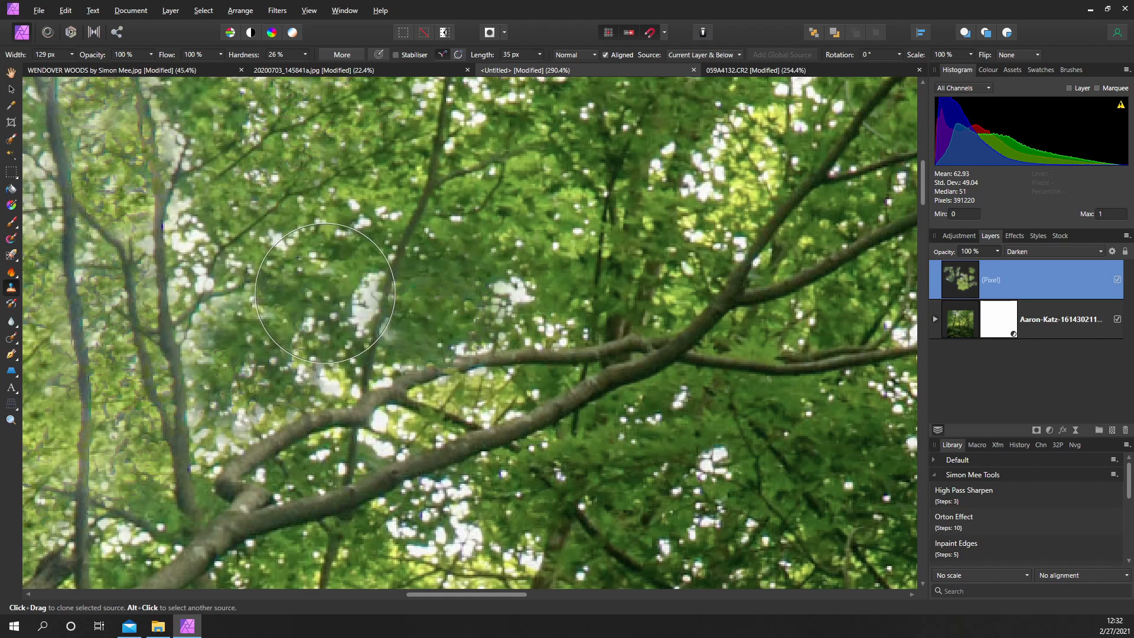
scroll(326, 293, "down", 5)
scroll(469, 267, "up", 4)
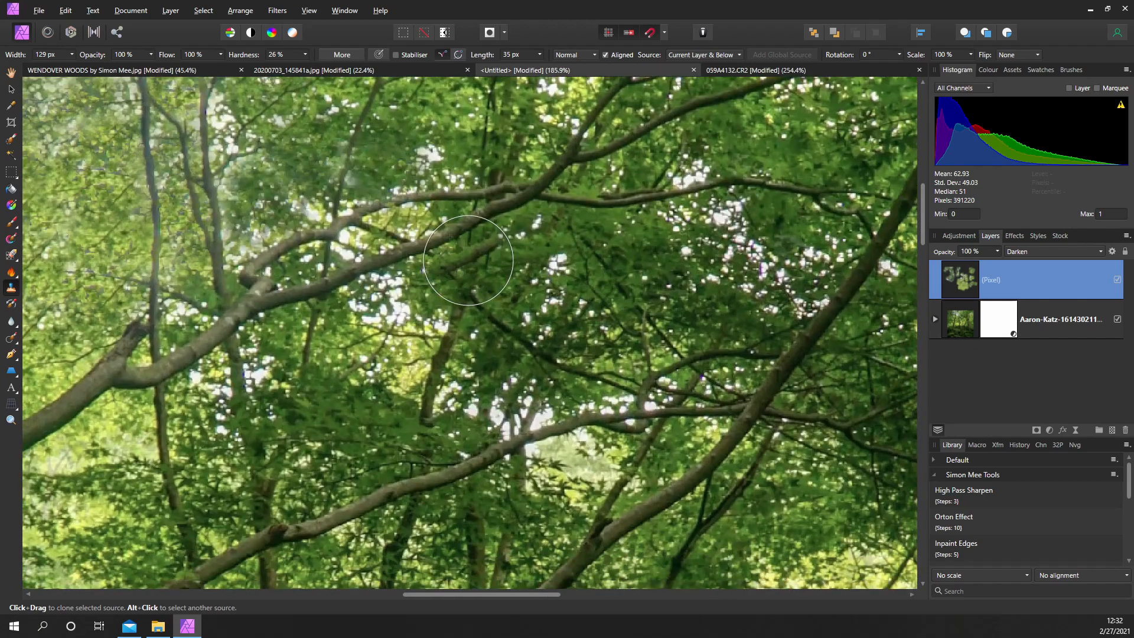
left_click_drag(709, 271, 563, 306)
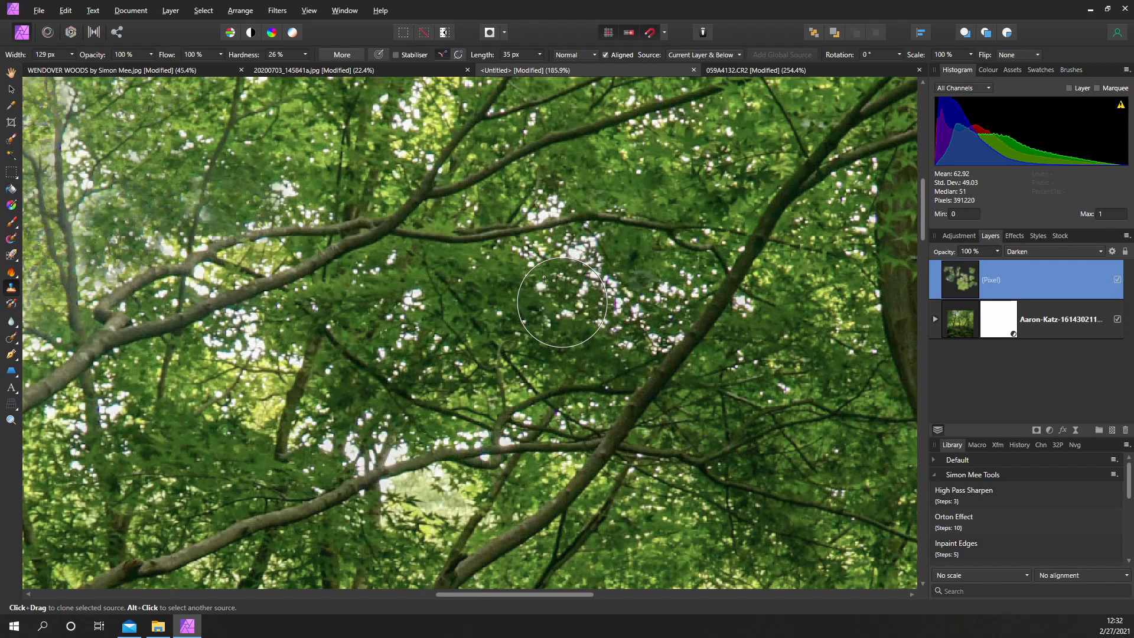
scroll(563, 306, "up", 3)
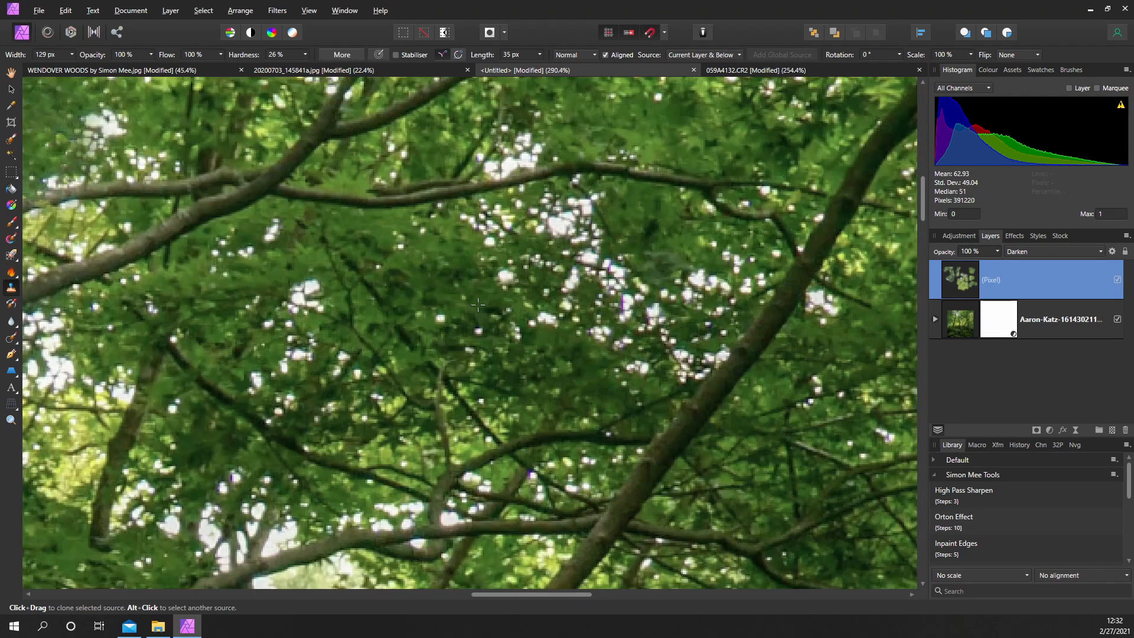
Step: Darken the white sky specks between the crossing branches with cloned leaves
left_click_drag(577, 250, 620, 293)
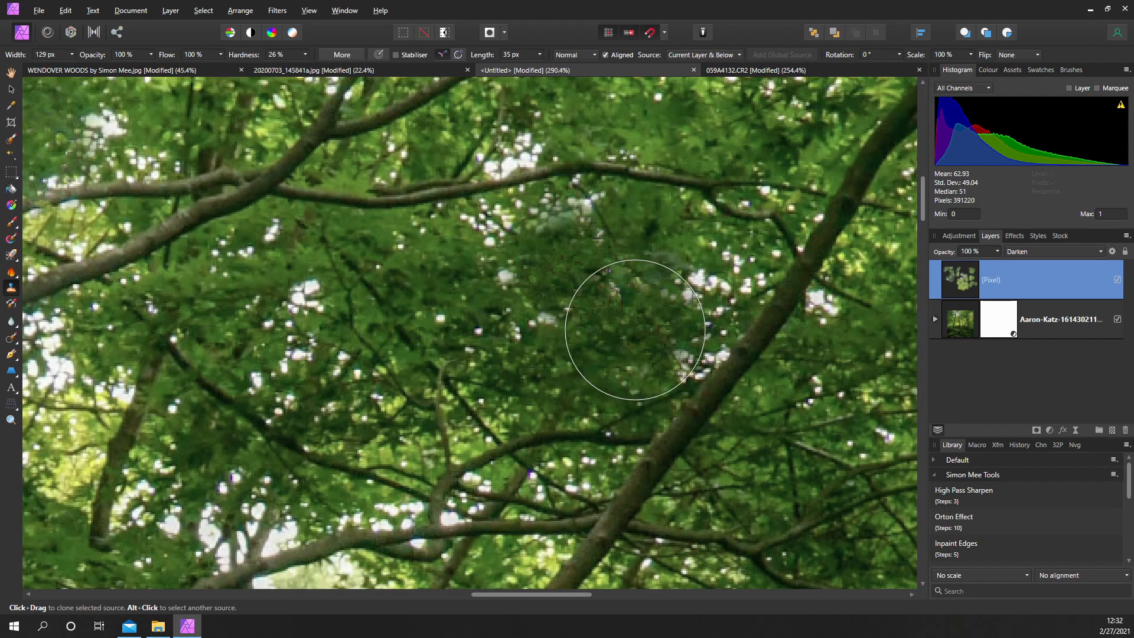
scroll(645, 329, "down", 5)
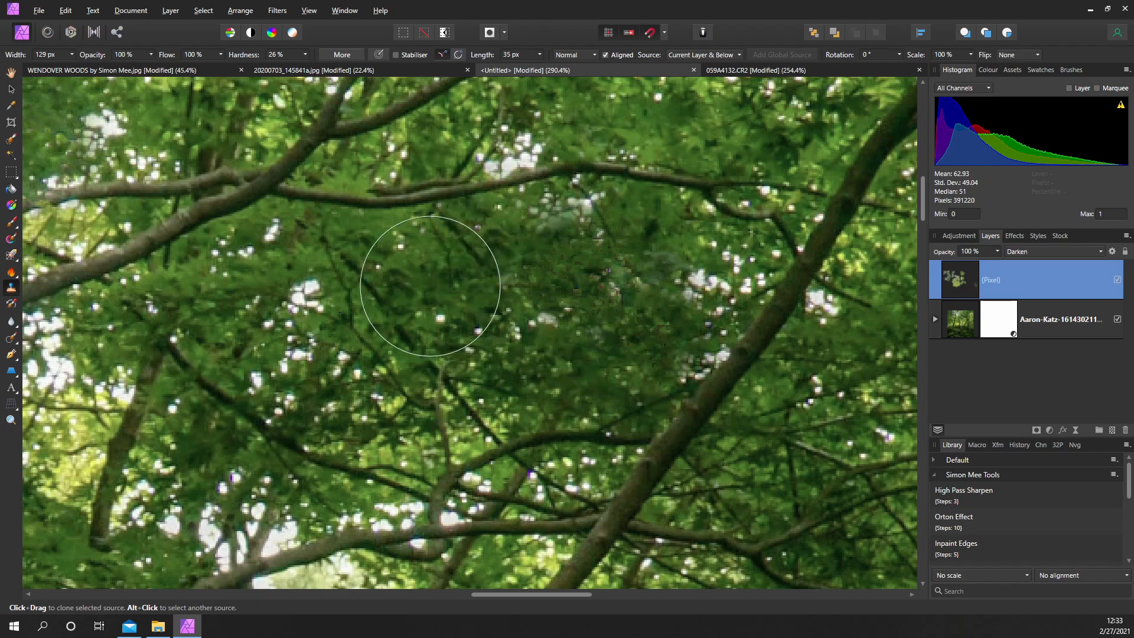
scroll(503, 355, "up", 2)
scroll(503, 355, "down", 3)
scroll(502, 355, "down", 2)
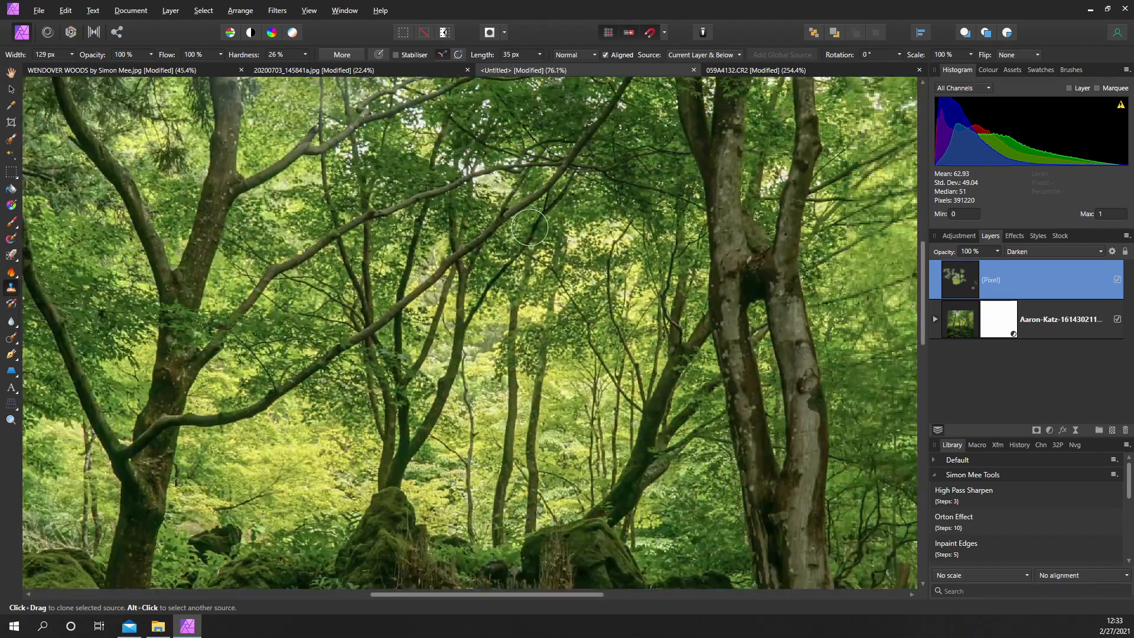
scroll(496, 267, "down", 2)
scroll(496, 238, "up", 1)
scroll(497, 310, "up", 1)
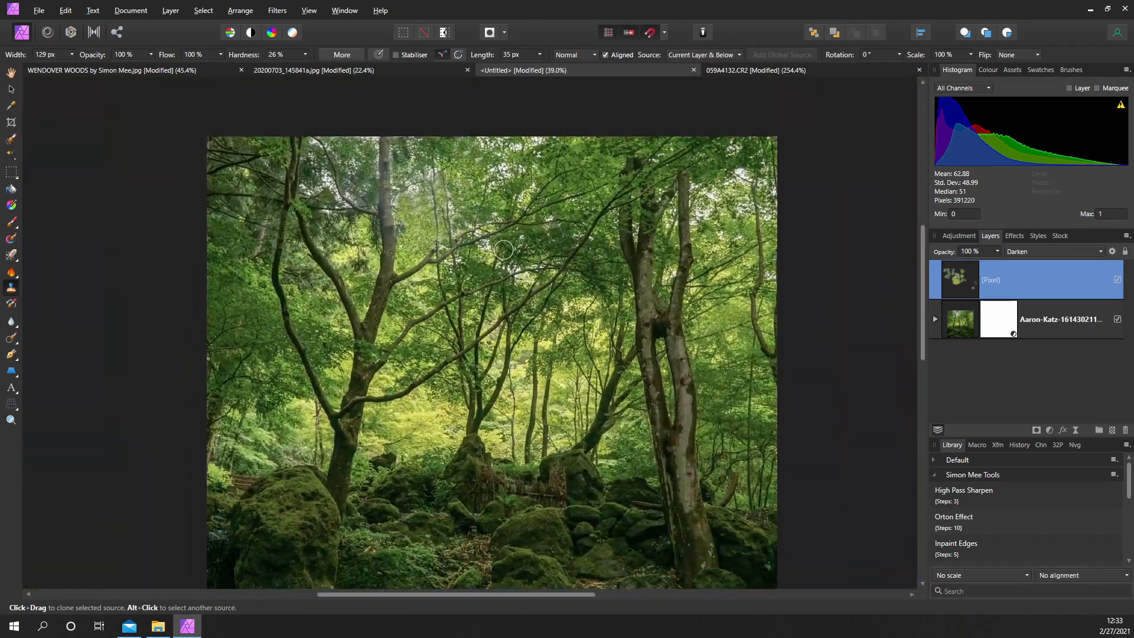
left_click(1118, 282)
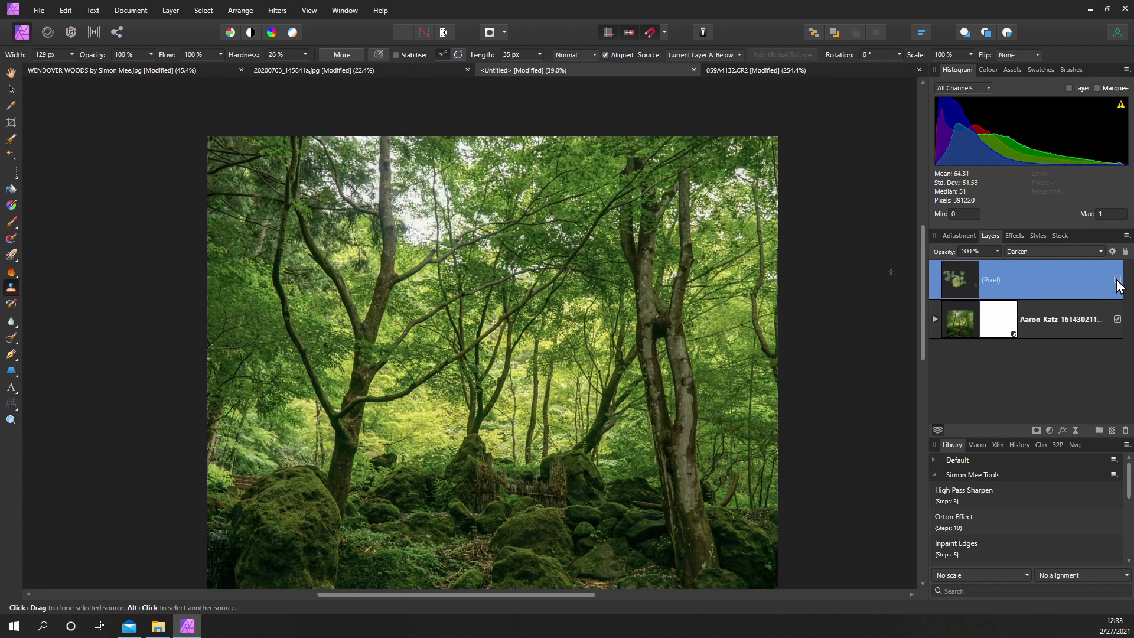
left_click(1118, 282)
left_click(1116, 282)
left_click(1118, 284)
scroll(602, 274, "down", 3)
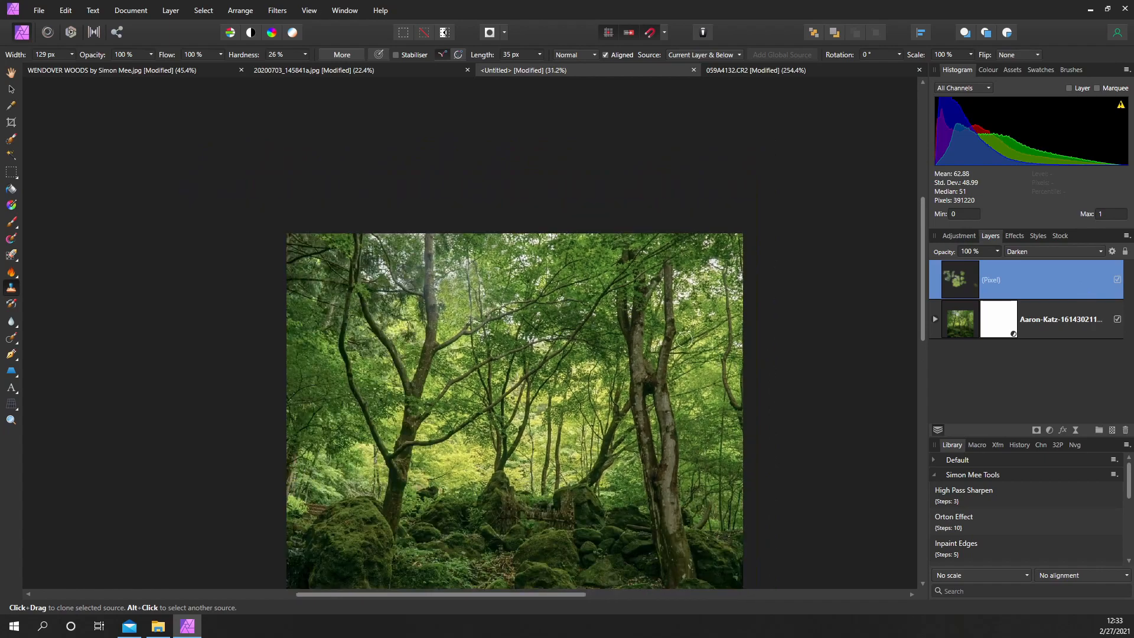
scroll(584, 257, "up", 2)
scroll(567, 252, "up", 3)
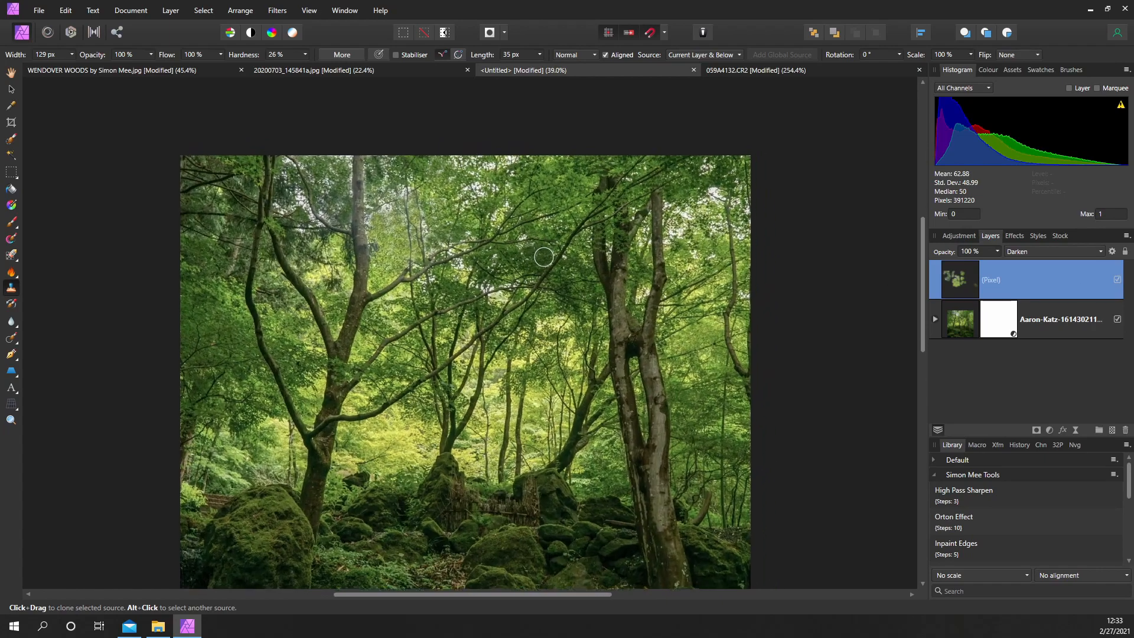
scroll(568, 257, "up", 4)
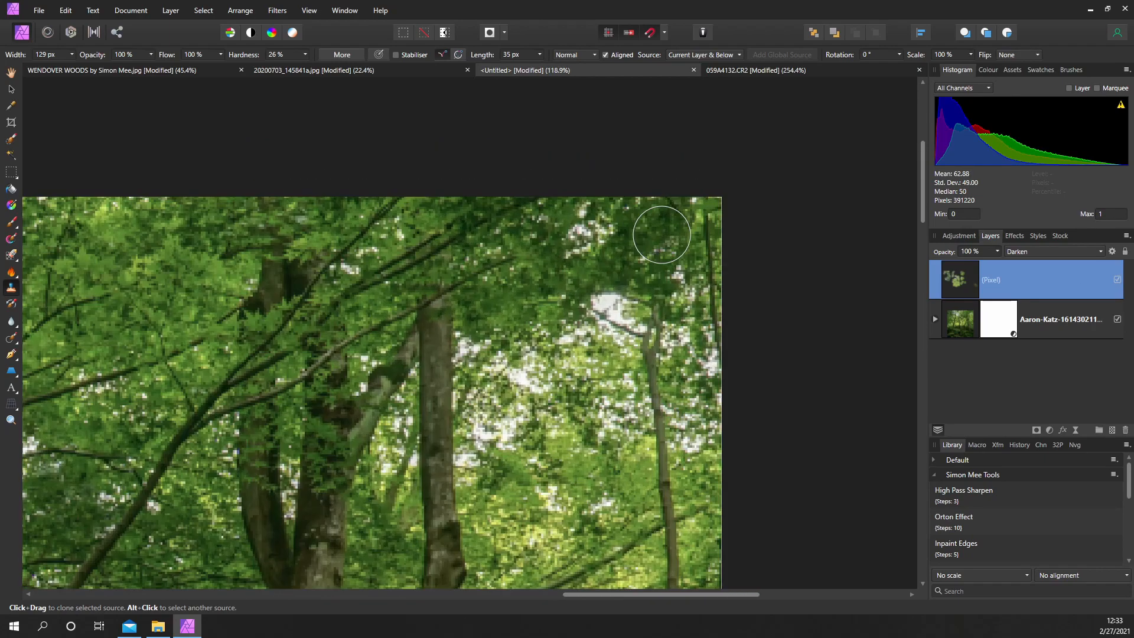
scroll(620, 293, "up", 4)
scroll(655, 314, "down", 4)
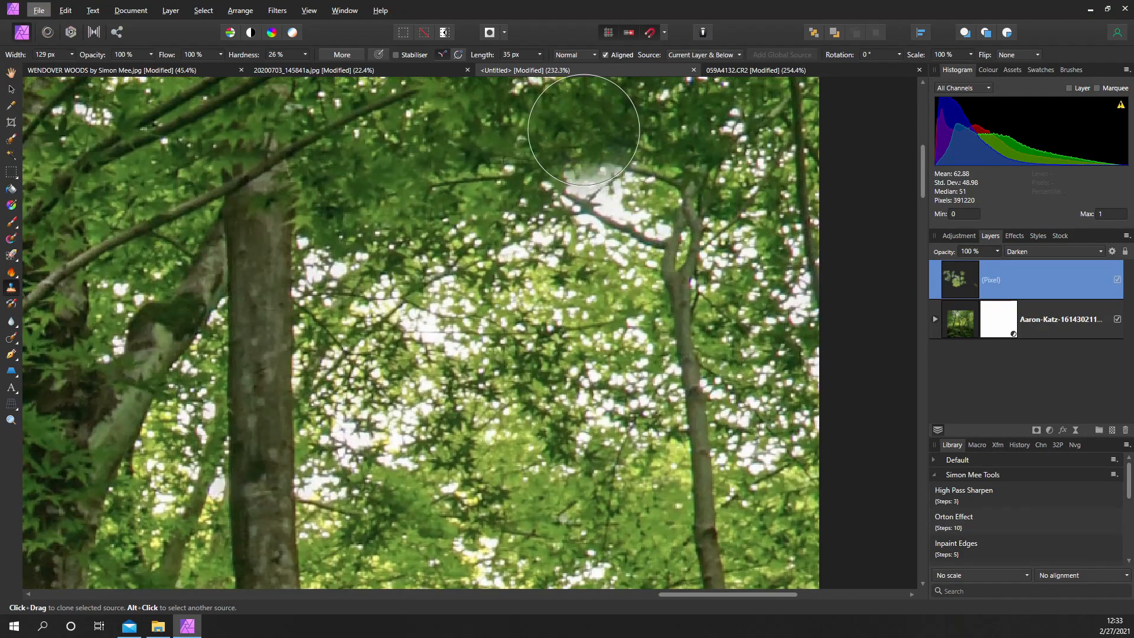
scroll(568, 142, "up", 4)
Step: Clone full-strength foliage over two bright sky patches in the upper canopy
mouse_move(608, 168)
left_mouse_down()
mouse_move(620, 213)
mouse_move(514, 243)
mouse_move(444, 196)
mouse_move(424, 197)
left_mouse_up()
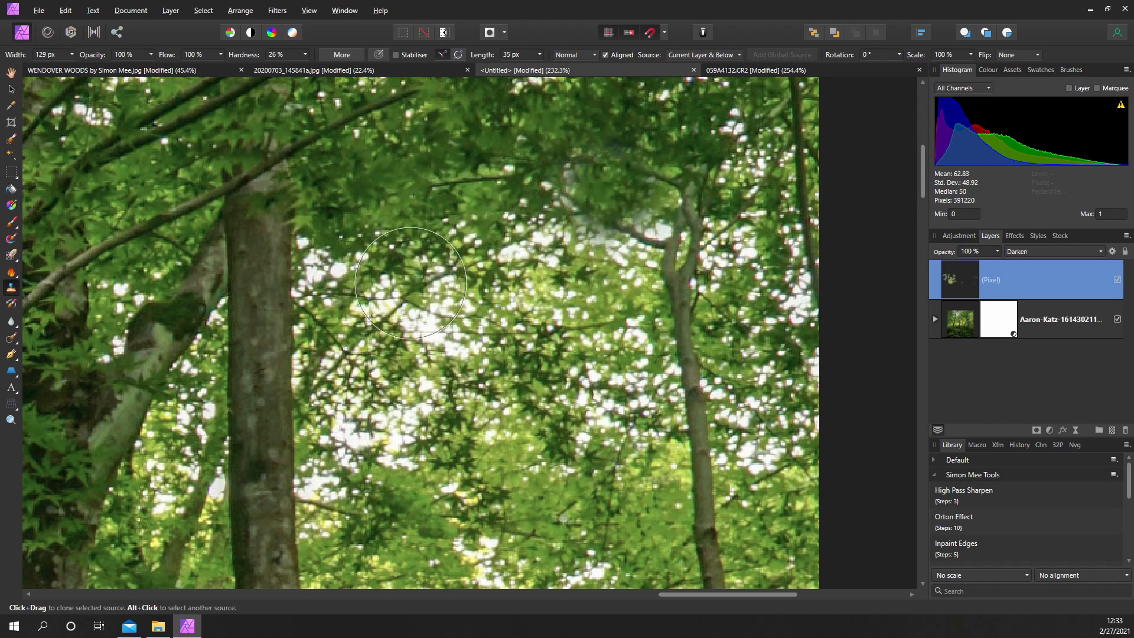
mouse_move(412, 284)
left_mouse_down()
mouse_move(399, 319)
mouse_move(407, 302)
left_mouse_up()
Step: Lower the Clone Brush opacity to 47% and blend softer hazy foliage over central gaps
left_click_drag(99, 55, 61, 59)
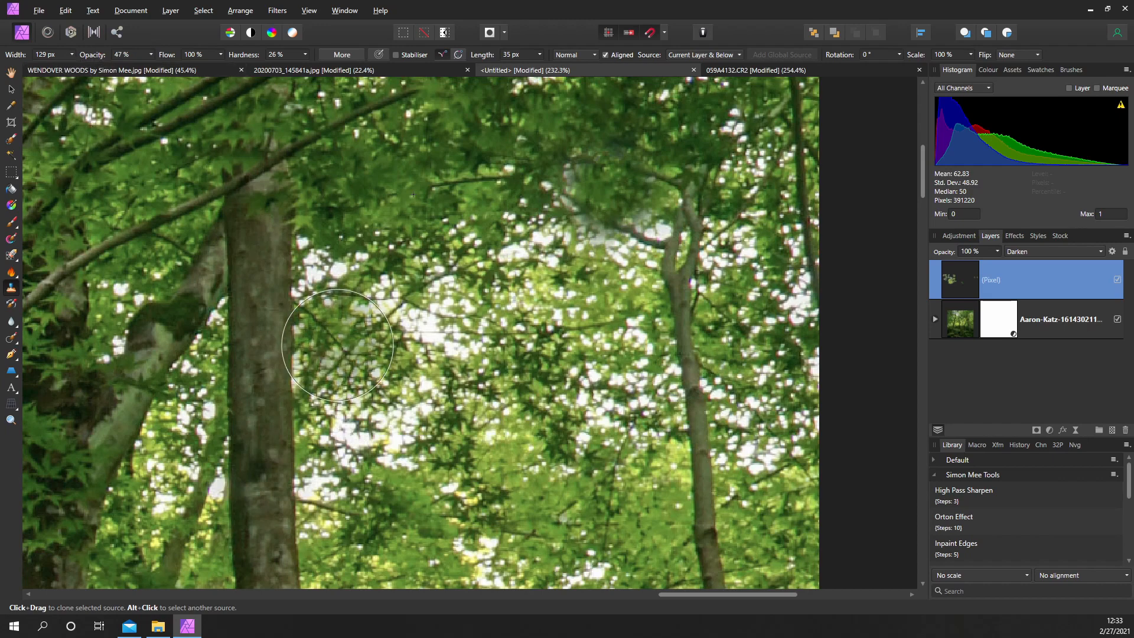
mouse_move(417, 292)
left_mouse_down()
mouse_move(456, 333)
mouse_move(366, 468)
mouse_move(592, 399)
left_mouse_up()
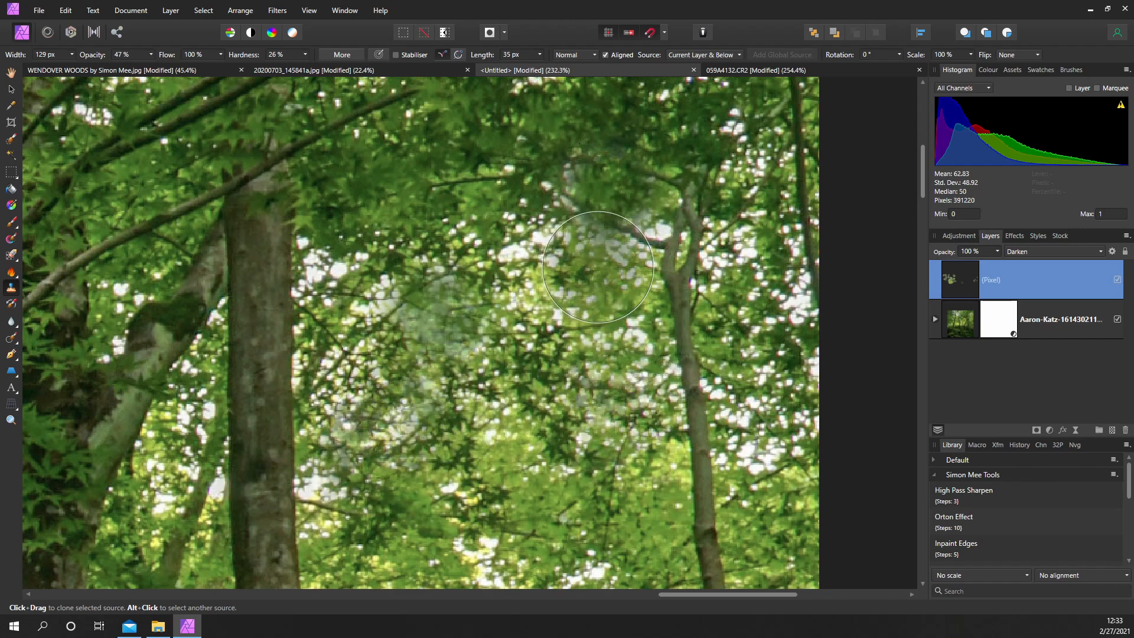
left_click_drag(592, 398, 546, 246)
scroll(576, 492, "down", 5)
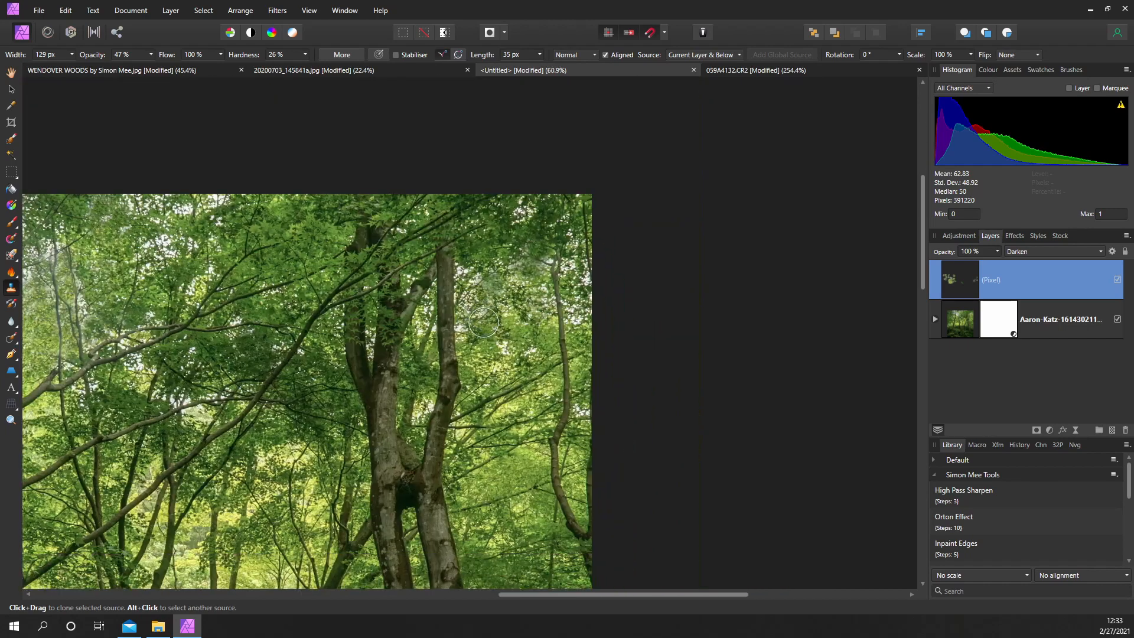
scroll(568, 266, "up", 4)
scroll(567, 235, "down", 3)
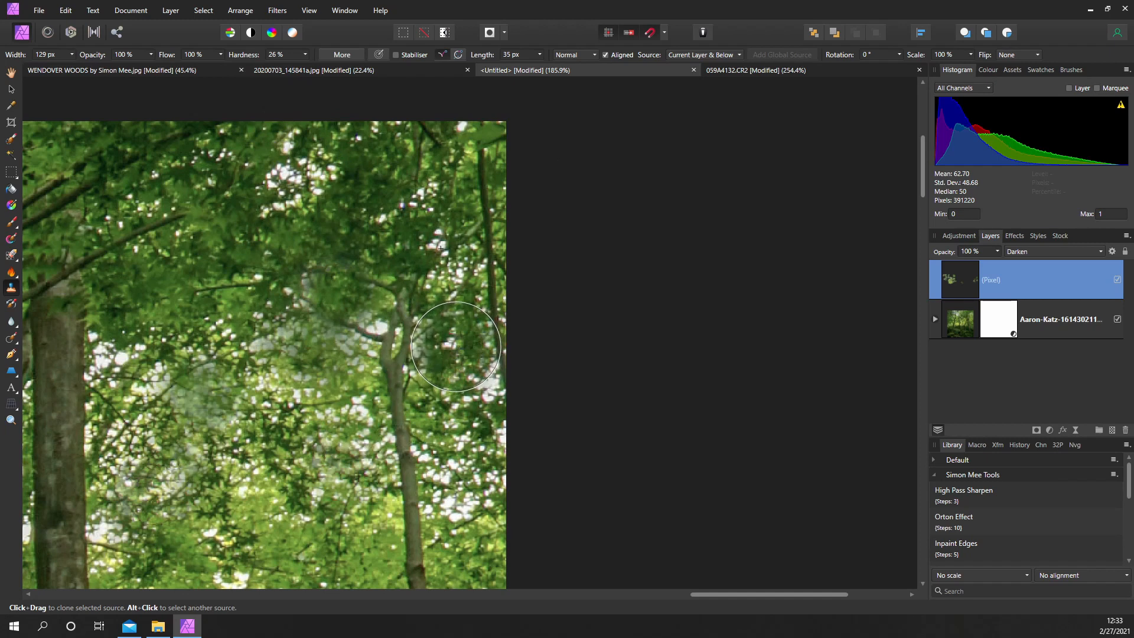
Step: Undo the hazy stroke and clone denser foliage over bright spots beside the slender trunk
key("ctrl+z")
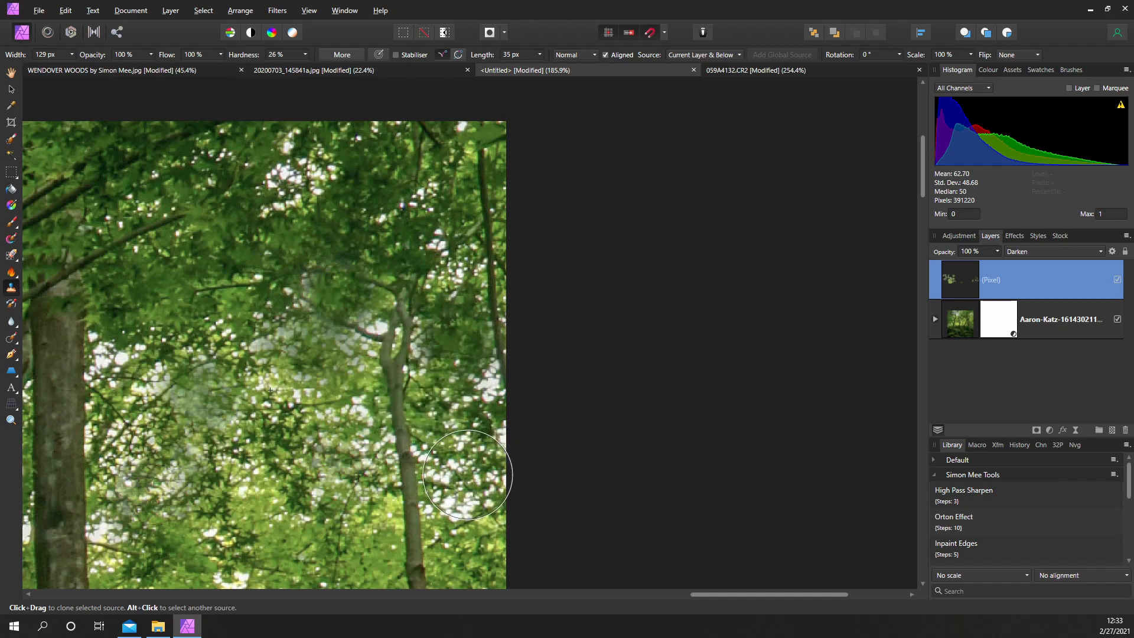
left_click_drag(501, 355, 498, 390)
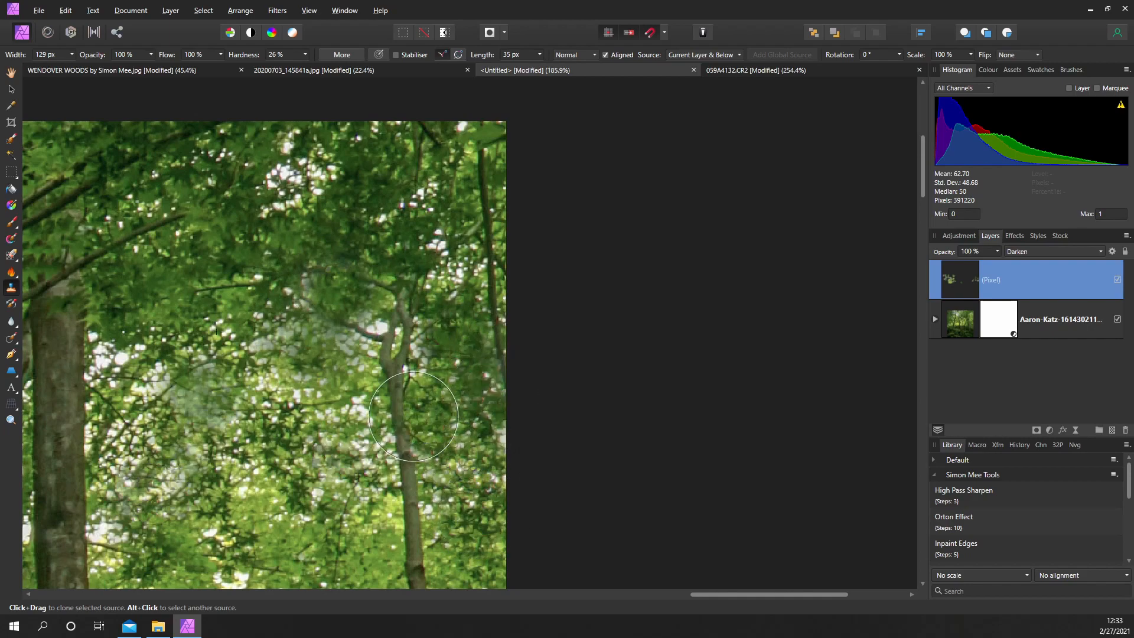
scroll(416, 417, "down", 5)
scroll(354, 400, "up", 5)
scroll(611, 390, "up", 2)
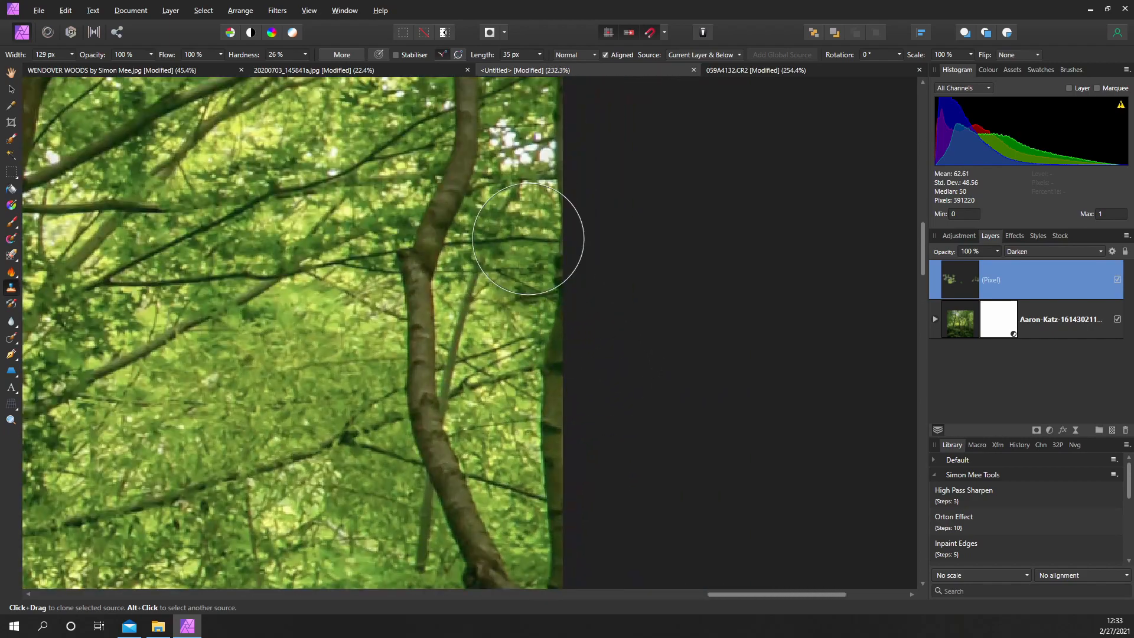
scroll(529, 239, "up", 5)
left_click_drag(518, 386, 499, 372)
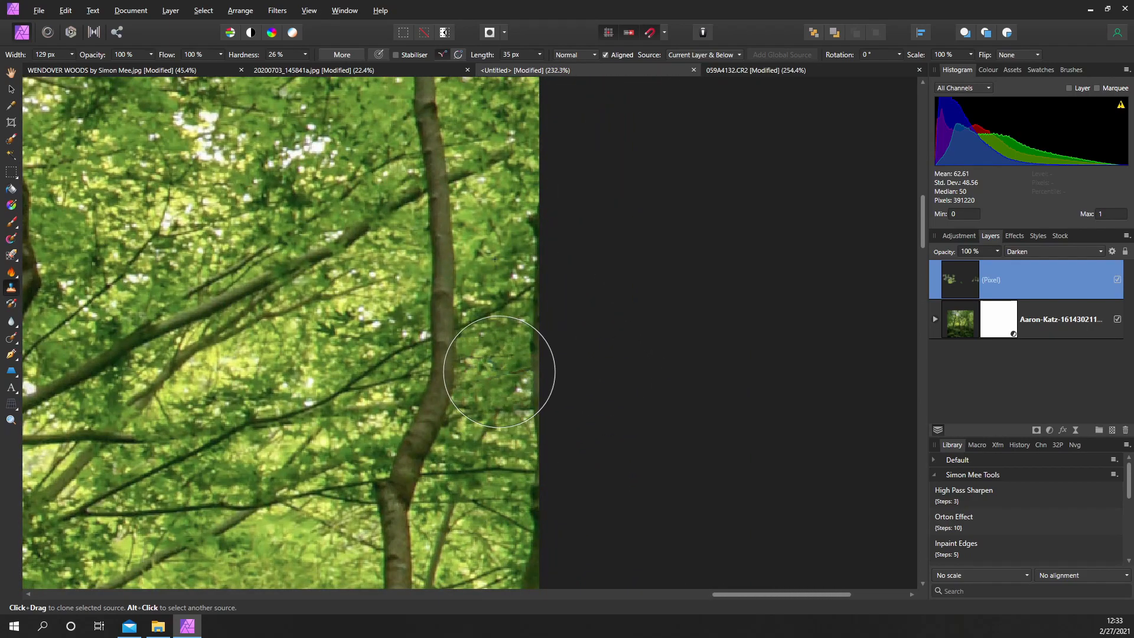
scroll(500, 373, "down", 5)
scroll(533, 354, "down", 3)
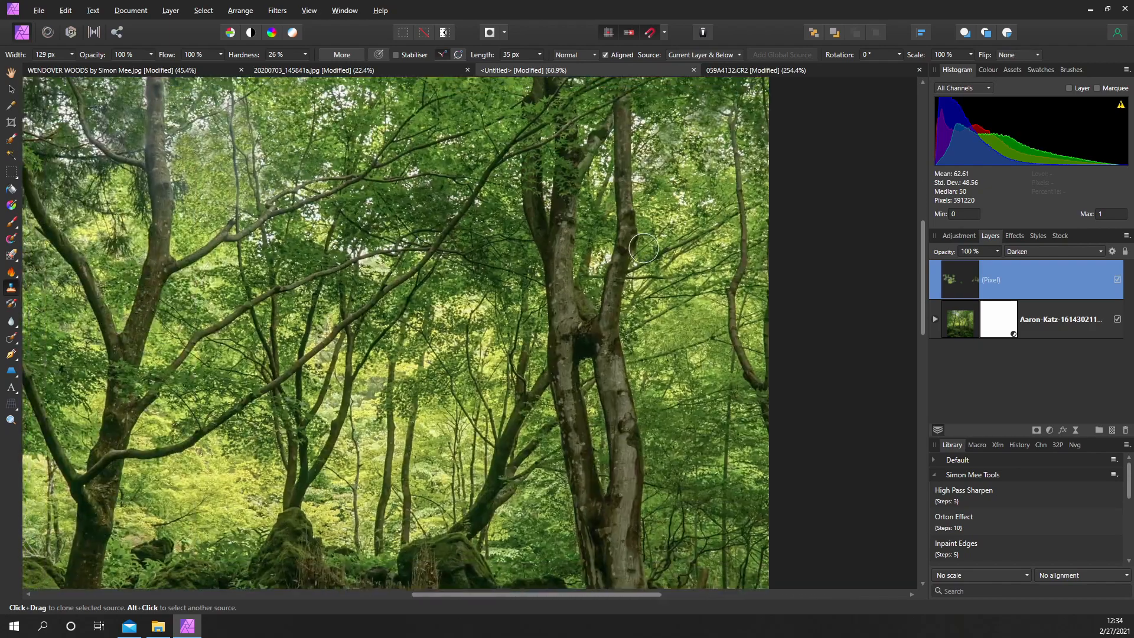
scroll(594, 306, "up", 2)
scroll(583, 306, "down", 2)
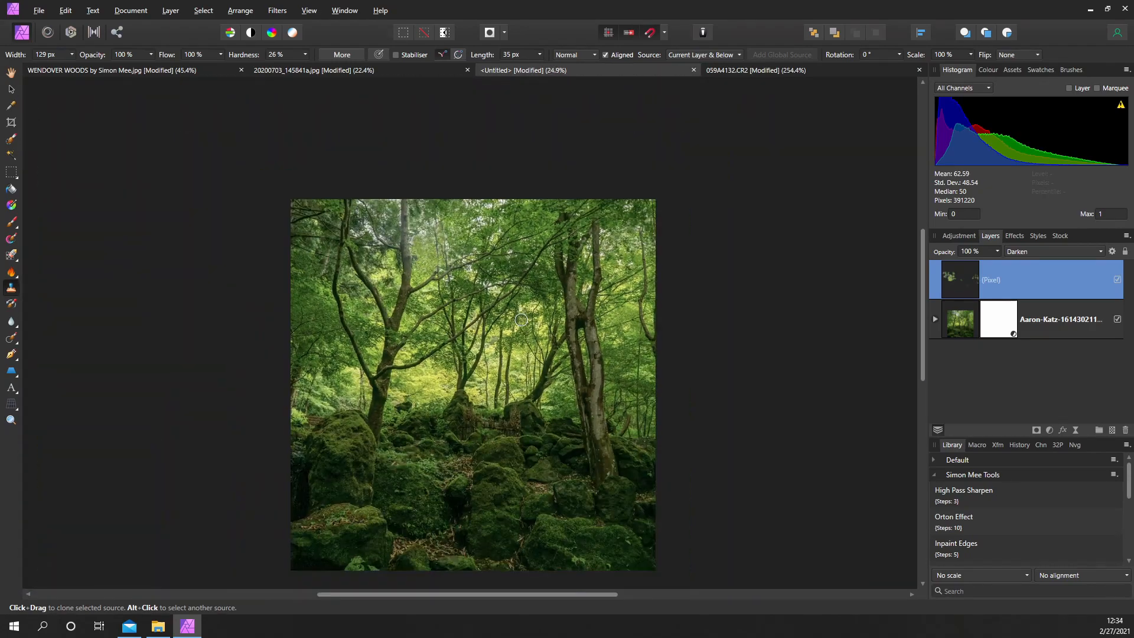
scroll(620, 249, "down", 2)
scroll(532, 293, "down", 1)
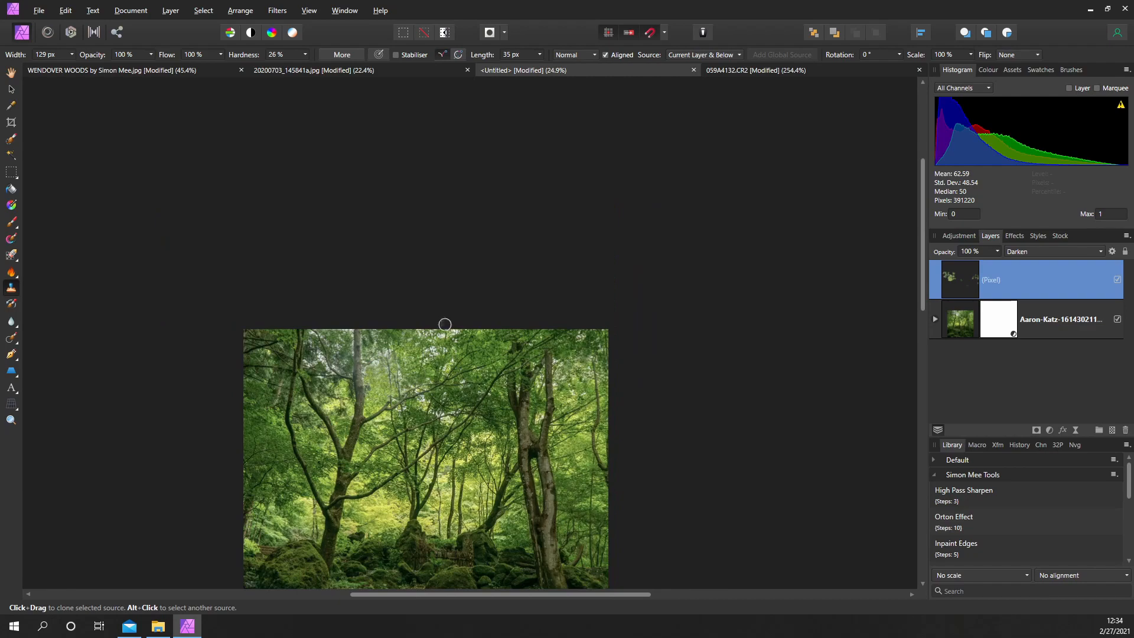
scroll(443, 329, "up", 4)
scroll(445, 329, "up", 3)
scroll(446, 550, "up", 2)
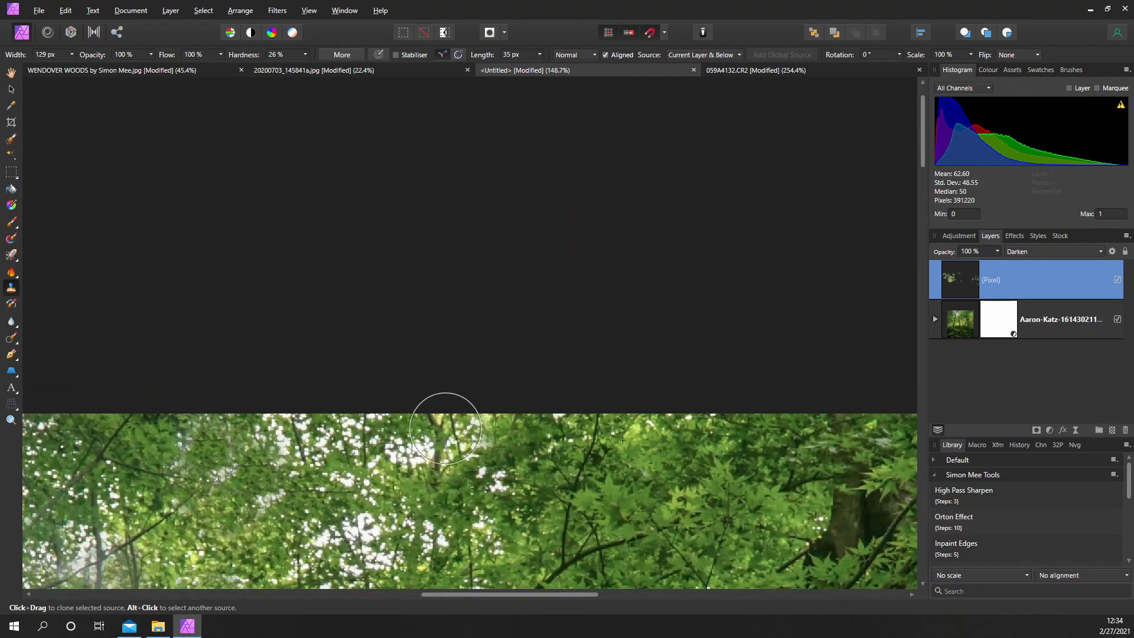
Step: Clone darker leaves over the white sky specks along the canopy's top edge
left_click_drag(446, 424, 346, 423)
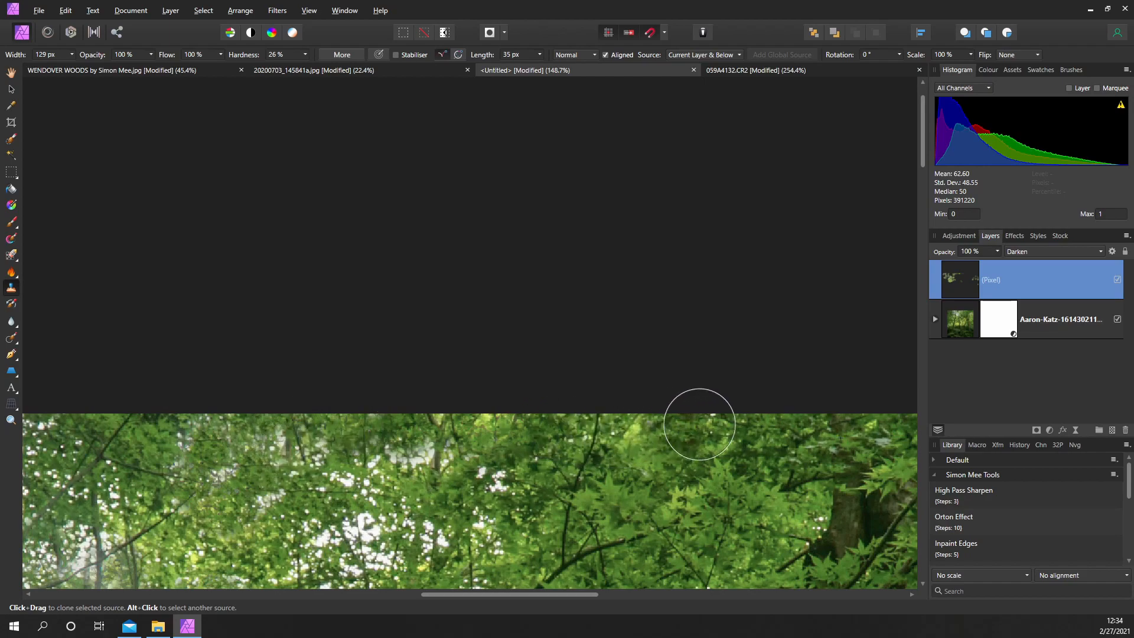
scroll(699, 424, "down", 3)
scroll(444, 354, "down", 2)
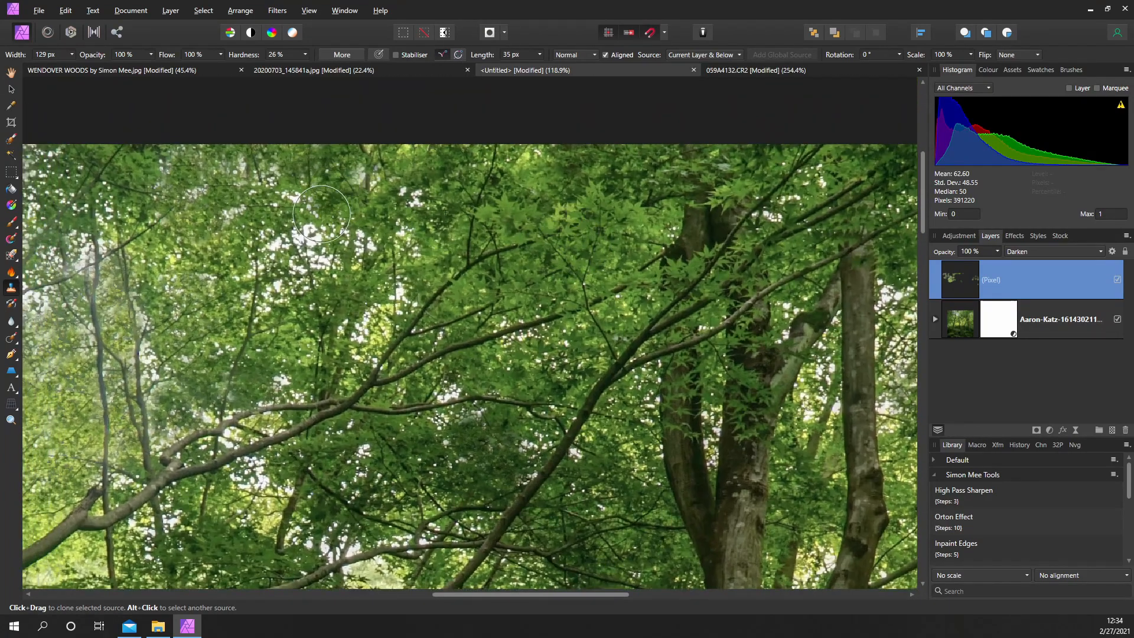
left_click_drag(322, 213, 309, 246)
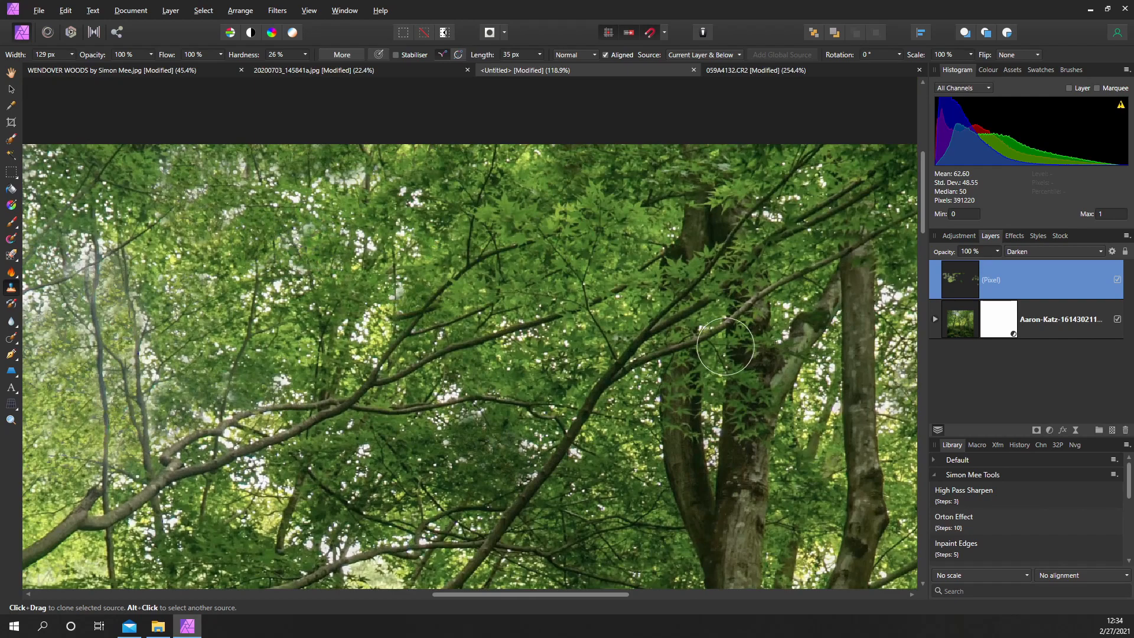
scroll(731, 346, "down", 3)
scroll(732, 346, "down", 3)
scroll(717, 292, "down", 2)
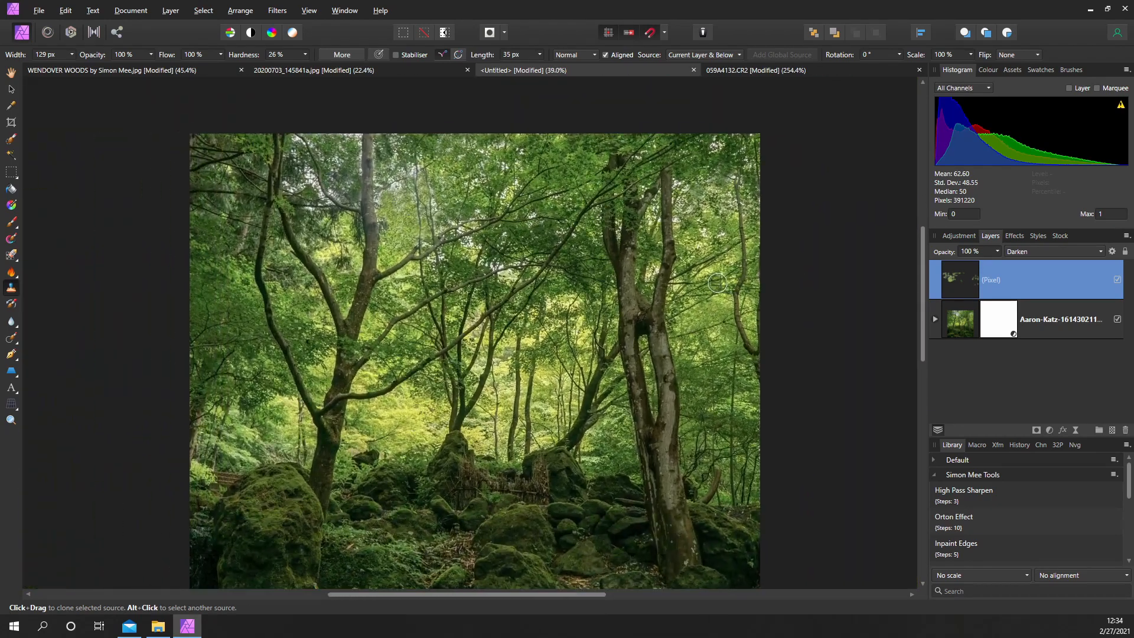
scroll(718, 282, "down", 1)
scroll(532, 275, "down", 1)
scroll(488, 275, "down", 1)
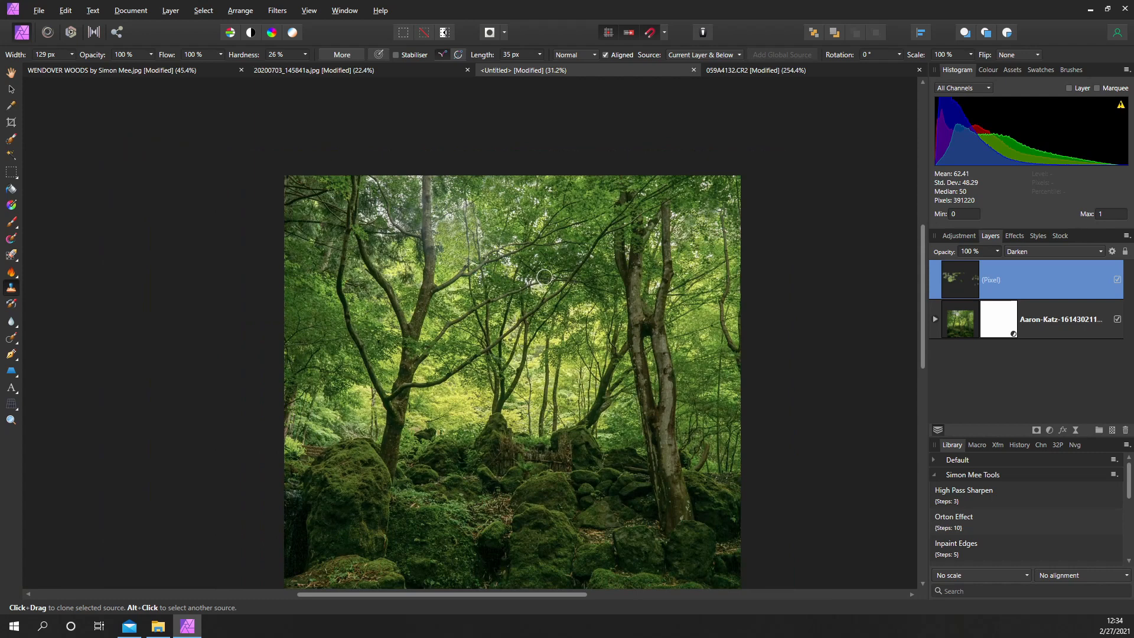
left_click_drag(544, 277, 527, 207)
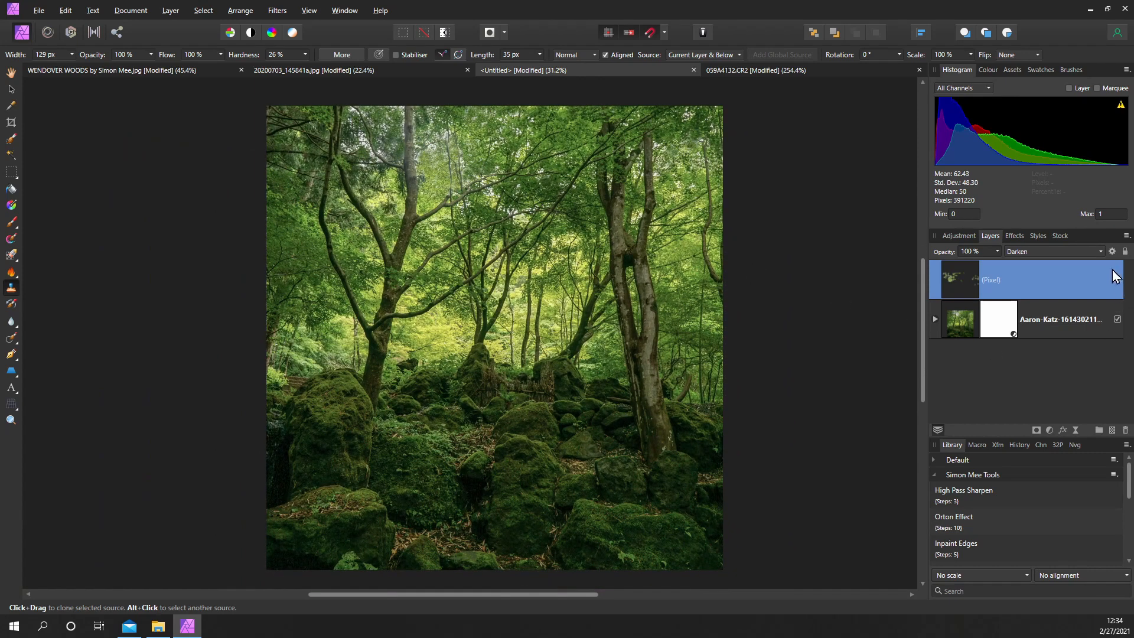
left_click(1118, 282)
left_click(1119, 283)
left_click(1118, 282)
left_click(1119, 282)
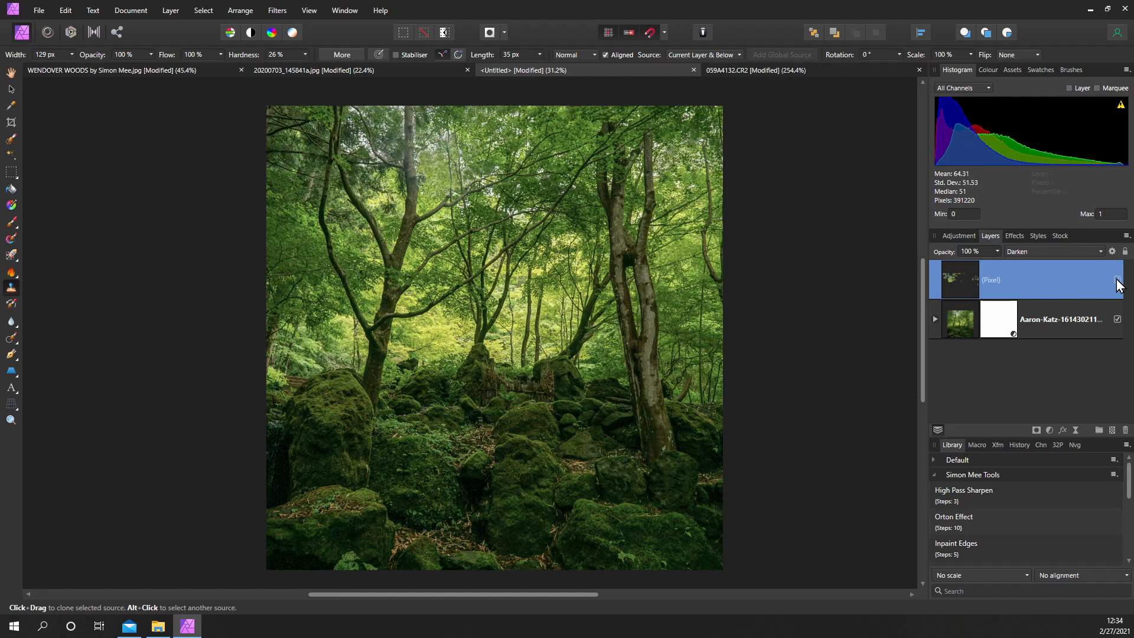